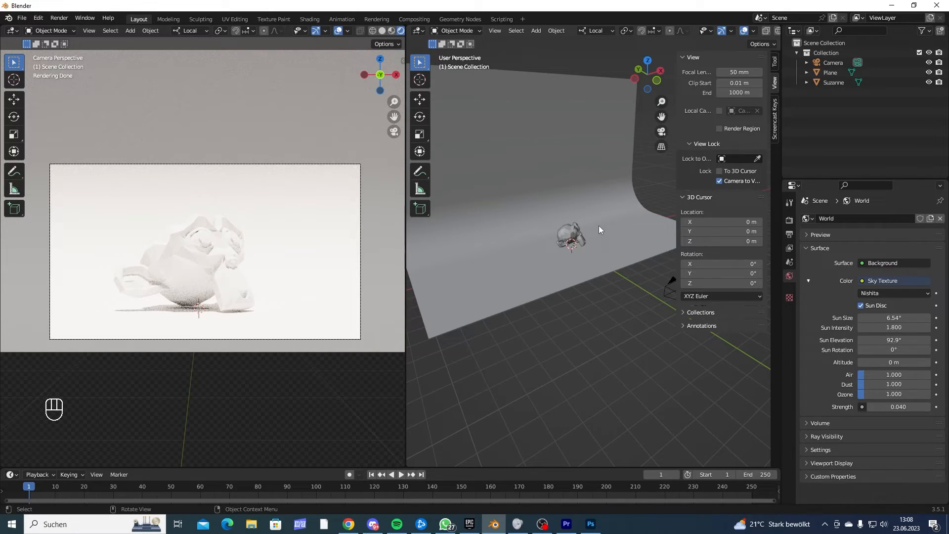
- Inspect the curved backdrop, the monkey head and the world's Sky Texture settings
{"action": "mouse_move", "coordinate": [599, 226]}
{"action": "middle_mouse_down"}
{"action": "mouse_move", "coordinate": [591, 220]}
{"action": "mouse_move", "coordinate": [601, 241]}
{"action": "mouse_move", "coordinate": [598, 233]}
{"action": "middle_mouse_up"}
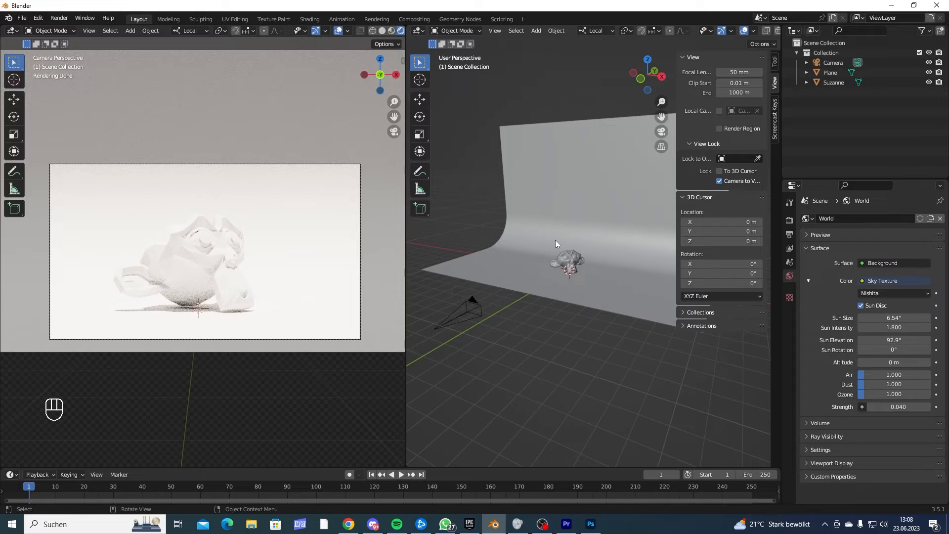
{"action": "middle_click_drag", "start_coordinate": [584, 241], "coordinate": [566, 230]}
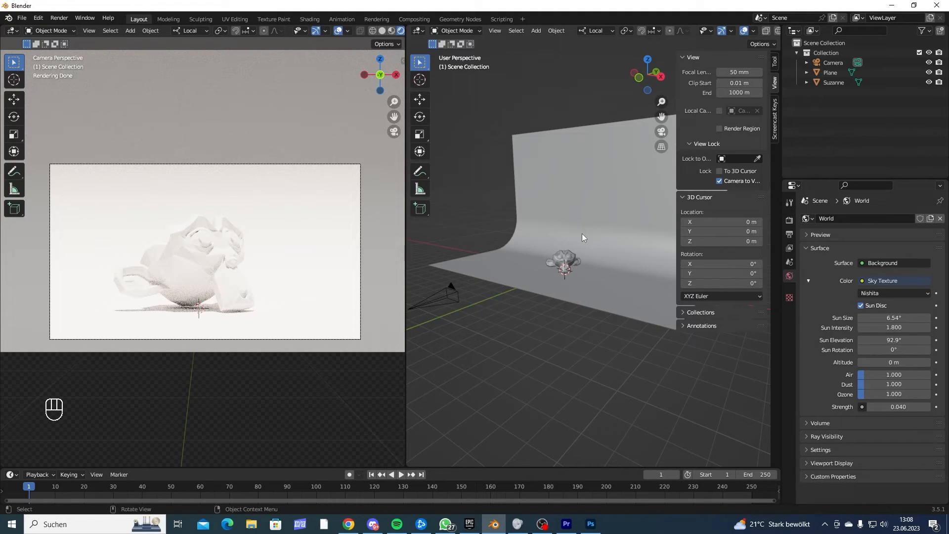
{"action": "middle_click_drag", "start_coordinate": [580, 233], "coordinate": [564, 242]}
{"action": "scroll", "coordinate": [534, 232], "scroll_direction": "up", "scroll_amount": 2}
{"action": "middle_click_drag", "start_coordinate": [593, 204], "coordinate": [554, 200], "text": "shift"}
{"action": "left_click", "coordinate": [537, 224]}
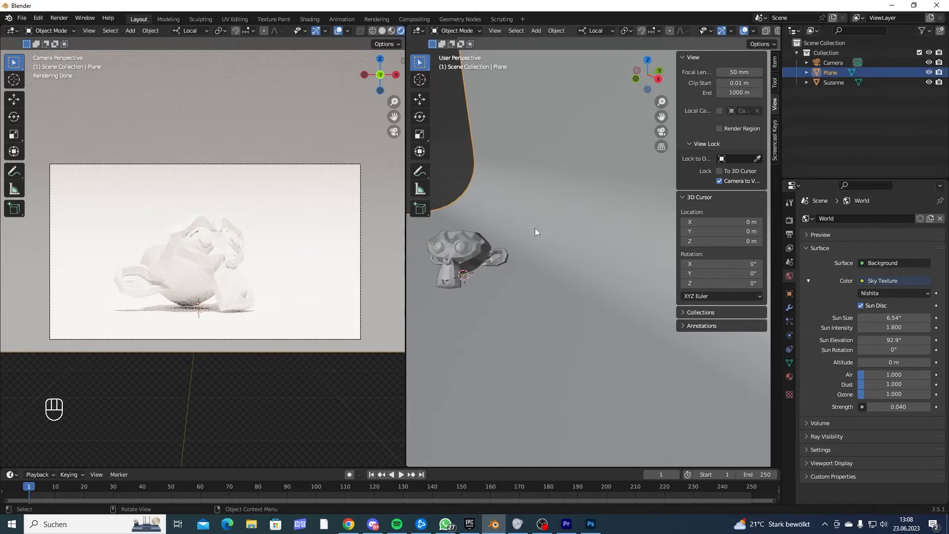
{"action": "left_click", "coordinate": [530, 253]}
{"action": "middle_click_drag", "start_coordinate": [551, 268], "coordinate": [605, 264]}
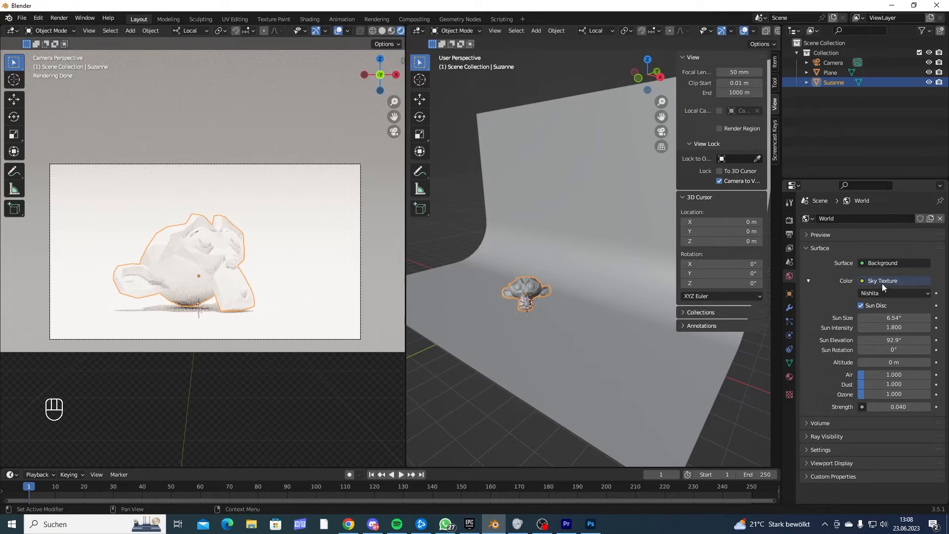
{"action": "left_click", "coordinate": [862, 282]}
{"action": "left_click", "coordinate": [865, 279]}
- Render a still from the camera, examine the monkey head's lighting in the result, and close the render
{"action": "key", "text": "F12"}
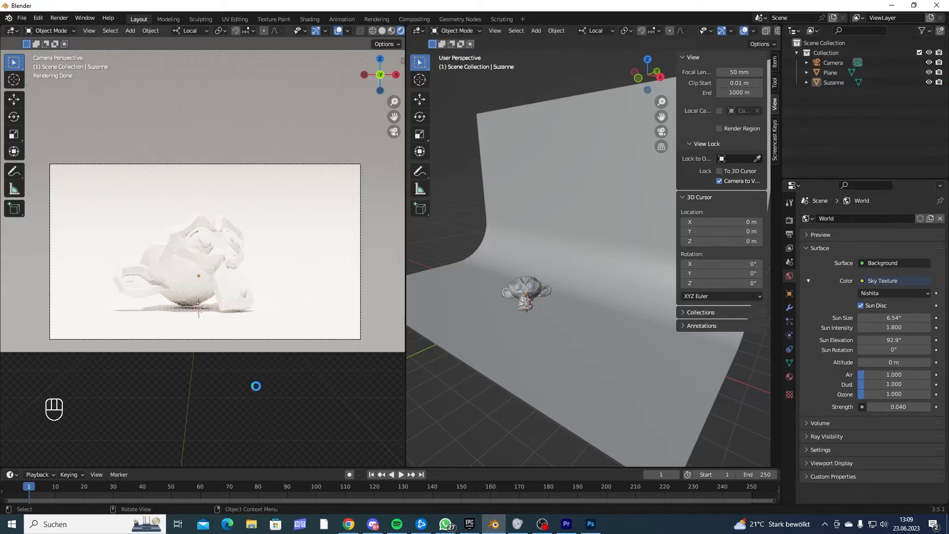
{"action": "scroll", "coordinate": [539, 311], "scroll_direction": "down", "scroll_amount": 5}
{"action": "scroll", "coordinate": [539, 312], "scroll_direction": "up", "scroll_amount": 3}
{"action": "middle_click_drag", "start_coordinate": [539, 317], "coordinate": [548, 341]}
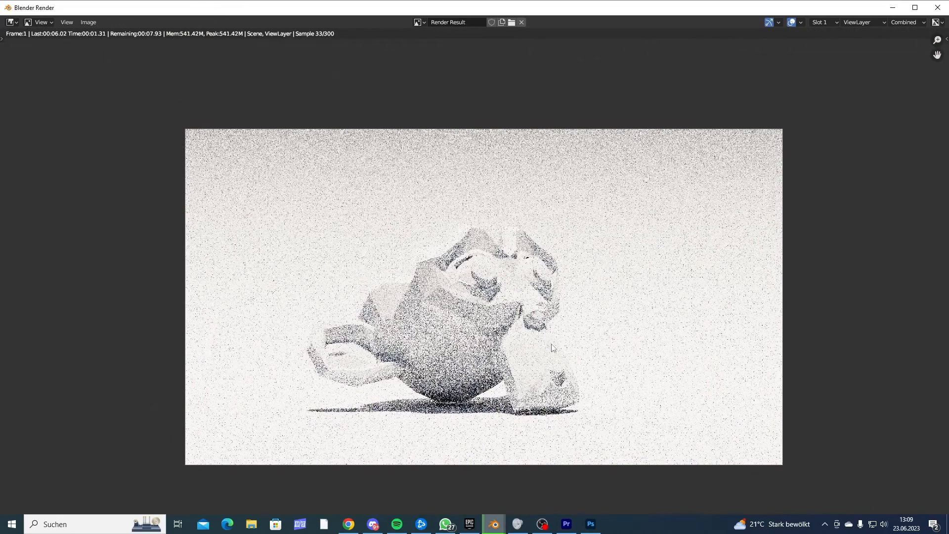
{"action": "scroll", "coordinate": [549, 329], "scroll_direction": "up", "scroll_amount": 2}
{"action": "scroll", "coordinate": [548, 317], "scroll_direction": "down", "scroll_amount": 2}
{"action": "middle_click_drag", "start_coordinate": [541, 326], "coordinate": [561, 274]}
{"action": "middle_click_drag", "start_coordinate": [471, 316], "coordinate": [474, 315]}
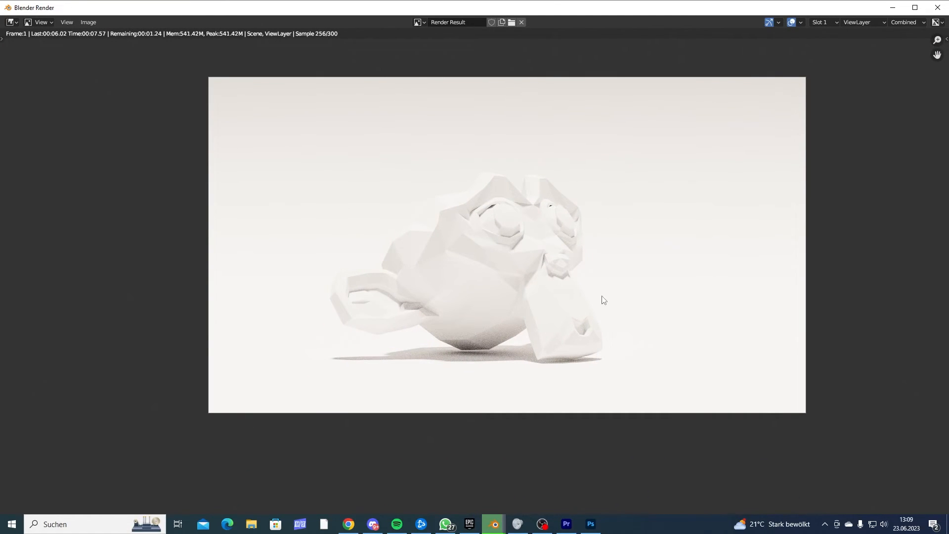
{"action": "middle_click_drag", "start_coordinate": [602, 301], "coordinate": [605, 271]}
{"action": "middle_click_drag", "start_coordinate": [589, 235], "coordinate": [528, 377]}
{"action": "middle_click_drag", "start_coordinate": [491, 348], "coordinate": [552, 235]}
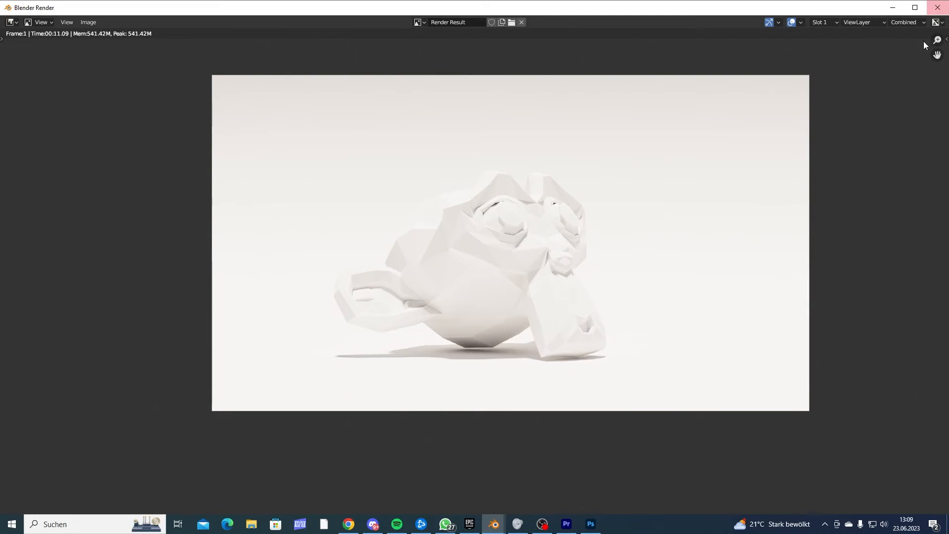
{"action": "left_click", "coordinate": [938, 7]}
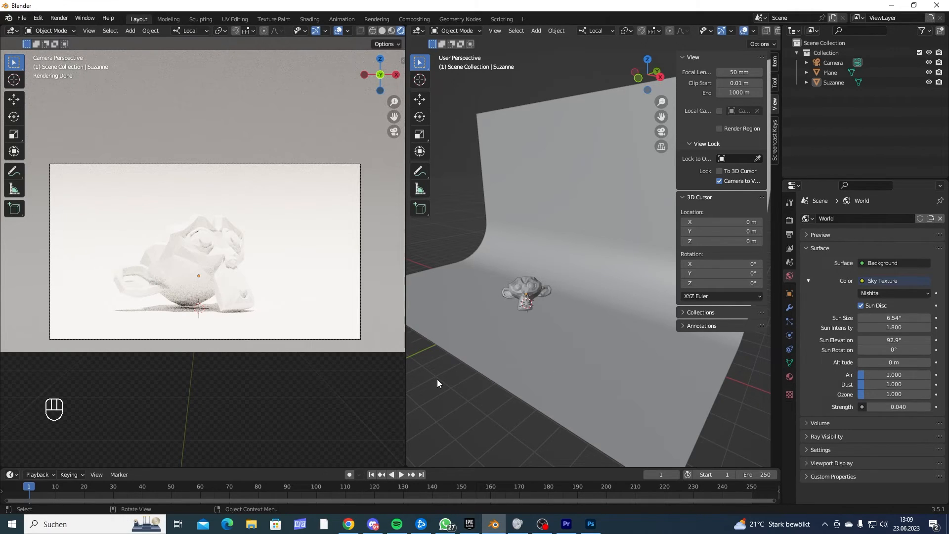
- Add an enlarged plane to the scene, raise it above the monkey head and move it about 4 m toward the camera along Y
{"action": "middle_click_drag", "start_coordinate": [452, 383], "coordinate": [466, 385]}
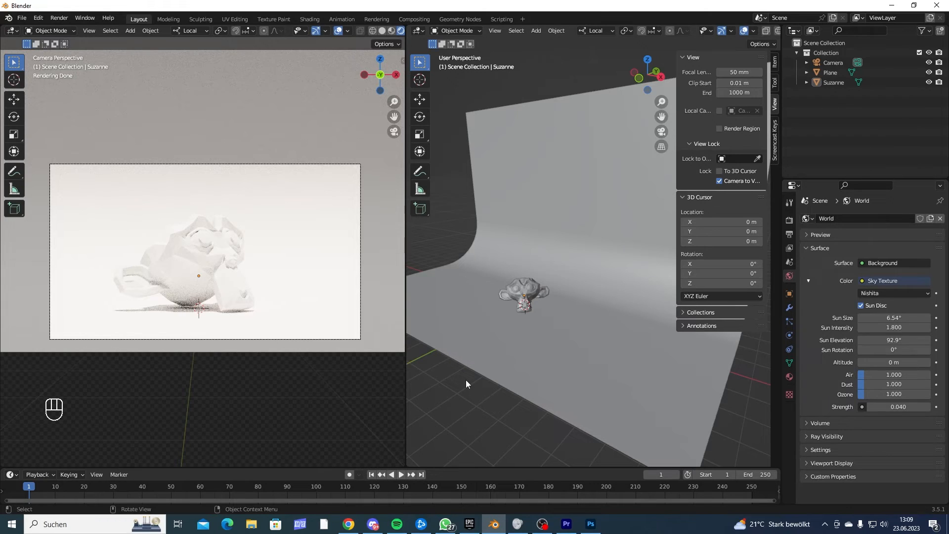
{"action": "middle_click_drag", "start_coordinate": [535, 368], "coordinate": [589, 330], "text": "shift"}
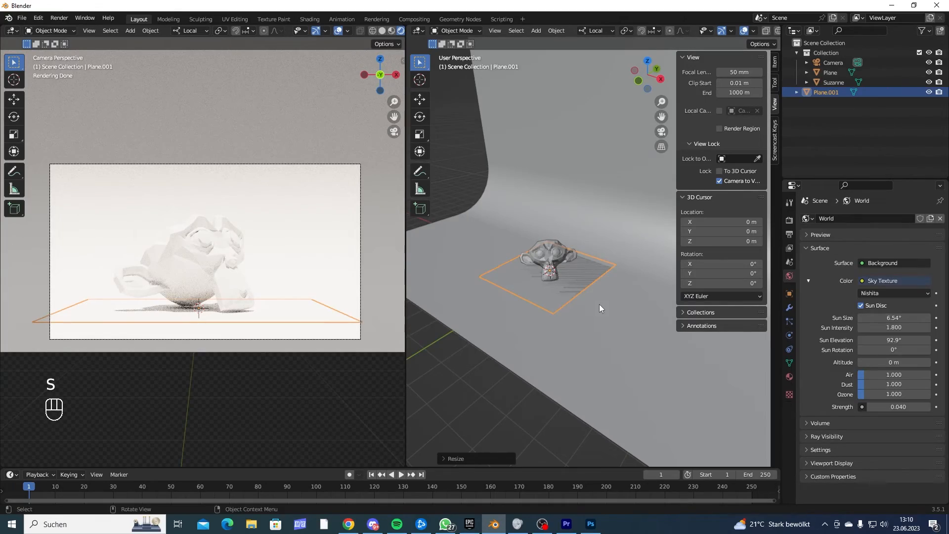
{"action": "key", "text": "g"}
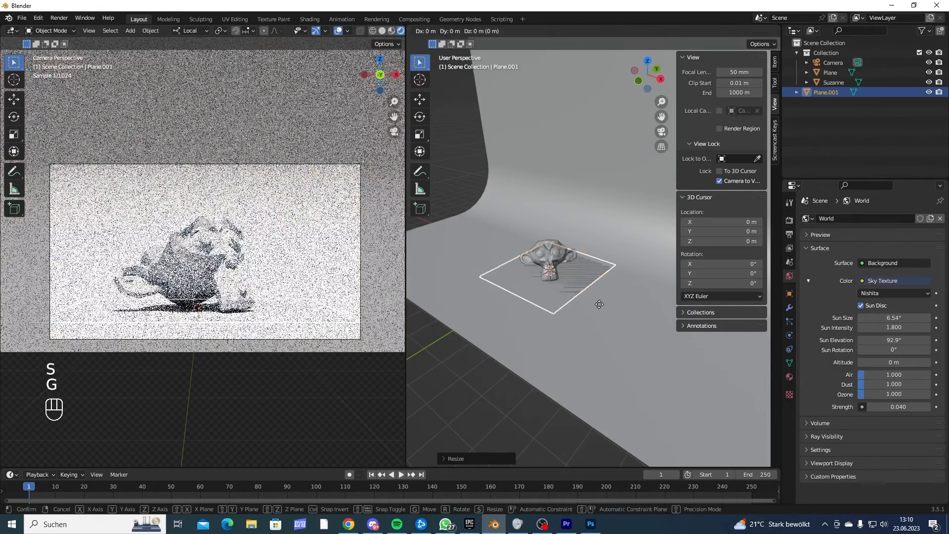
{"action": "key", "text": "z"}
{"action": "key", "text": "g"}
{"action": "key", "text": "y"}
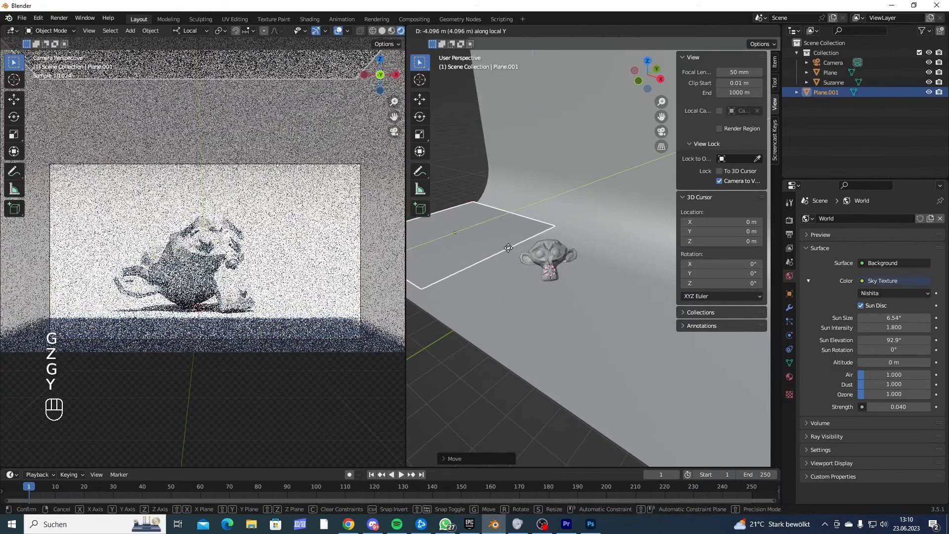
{"action": "left_click", "coordinate": [511, 257]}
- Slide the plane along its local Y axis out past the backdrop's front edge and back over the backdrop
{"action": "middle_click_drag", "start_coordinate": [542, 295], "coordinate": [569, 300]}
{"action": "key", "text": "g"}
{"action": "key", "text": "y"}
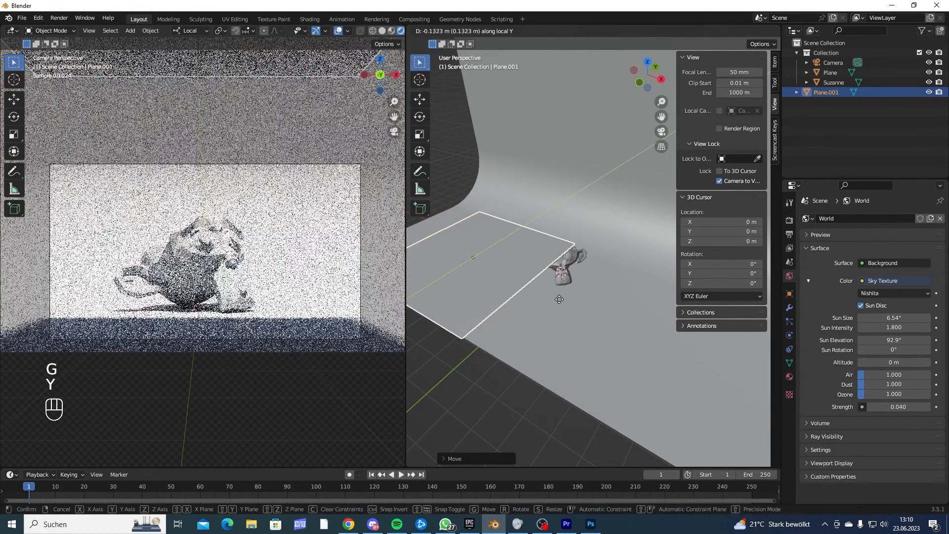
{"action": "left_click", "coordinate": [708, 403]}
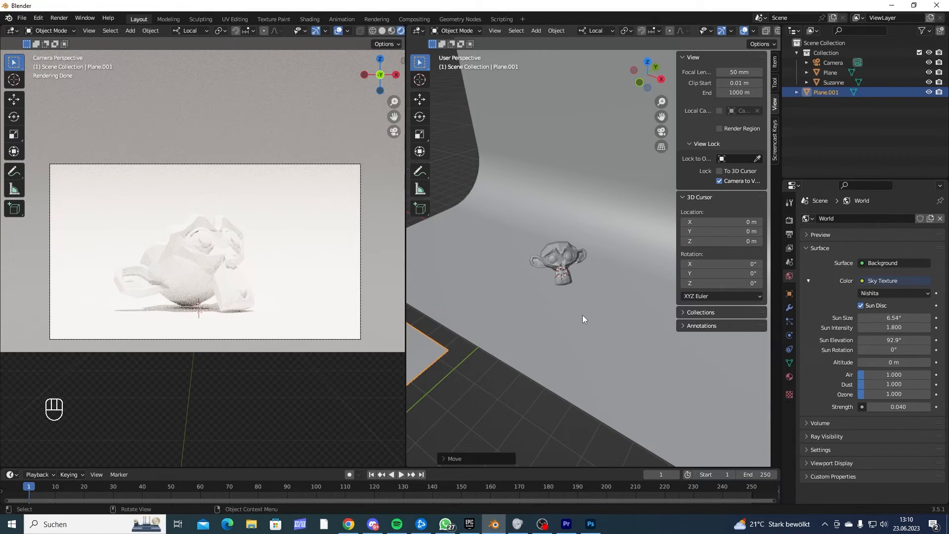
{"action": "key", "text": "g"}
{"action": "key", "text": "y"}
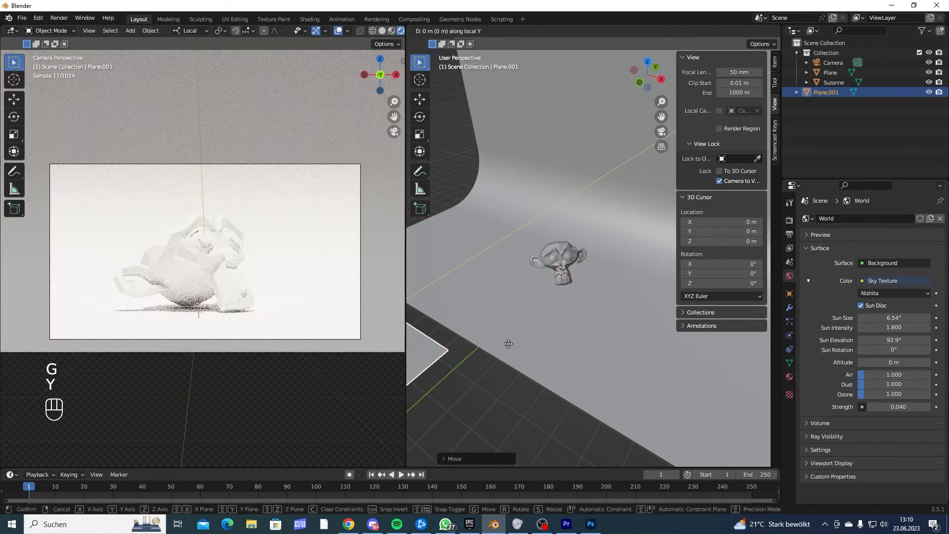
{"action": "left_click", "coordinate": [723, 134]}
- Stretch the plane about four times along local Y and shift it about 3 m along negative X to one side of the monkey head
{"action": "key", "text": "s"}
{"action": "key", "text": "y"}
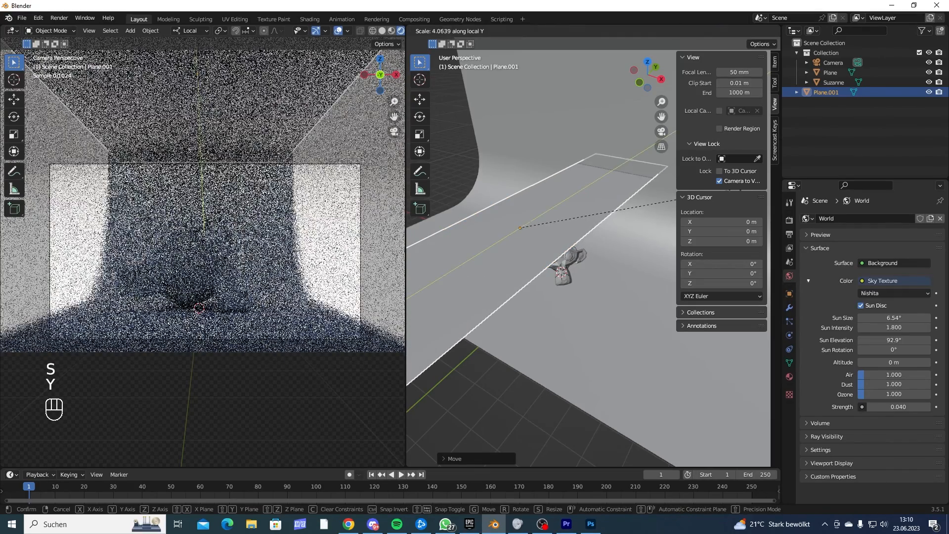
{"action": "left_click", "coordinate": [738, 188]}
{"action": "key", "text": "g"}
{"action": "key", "text": "y"}
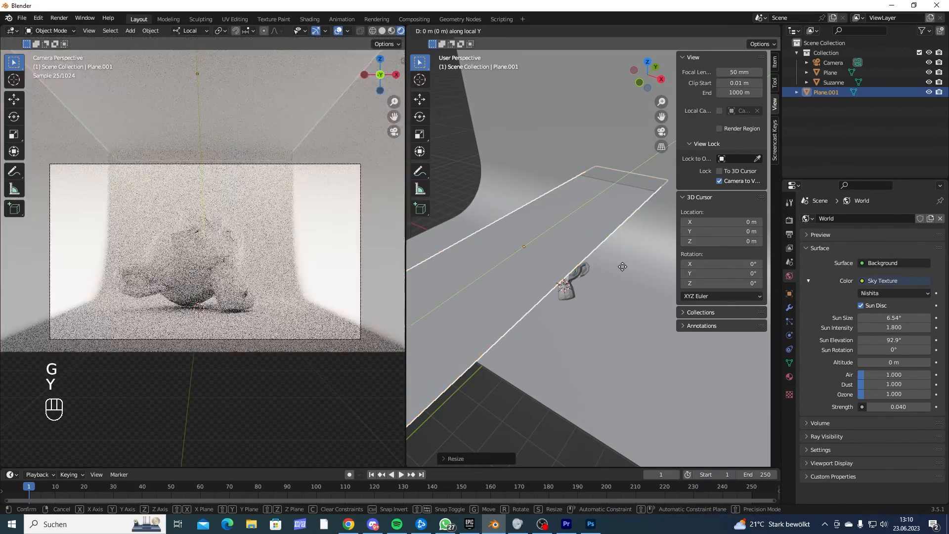
{"action": "key", "text": "x"}
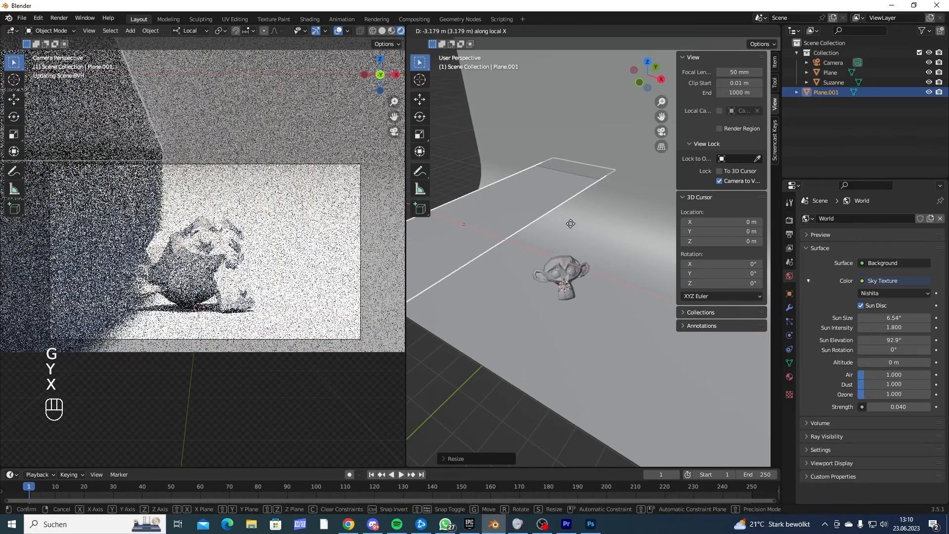
{"action": "left_click", "coordinate": [583, 246]}
{"action": "key", "text": "r"}
{"action": "key", "text": "y"}
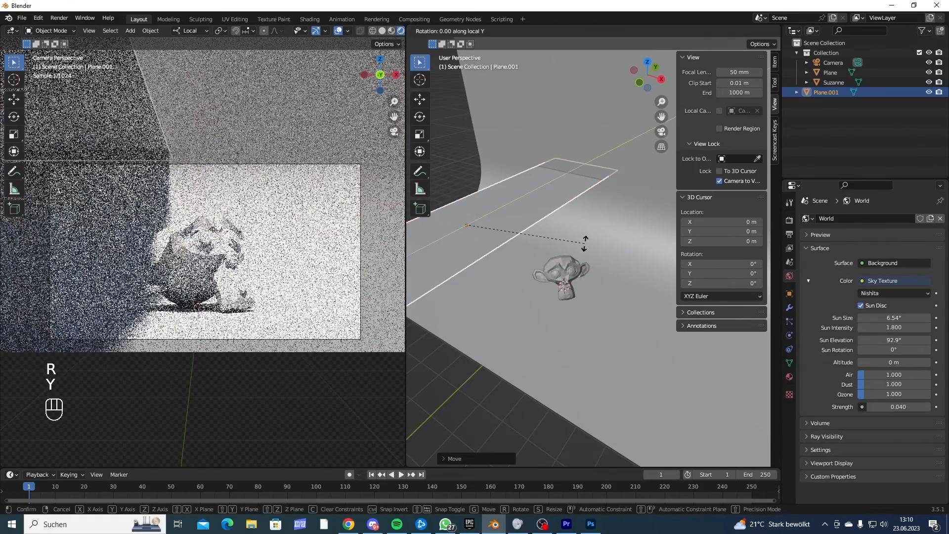
{"action": "right_click", "coordinate": [590, 236]}
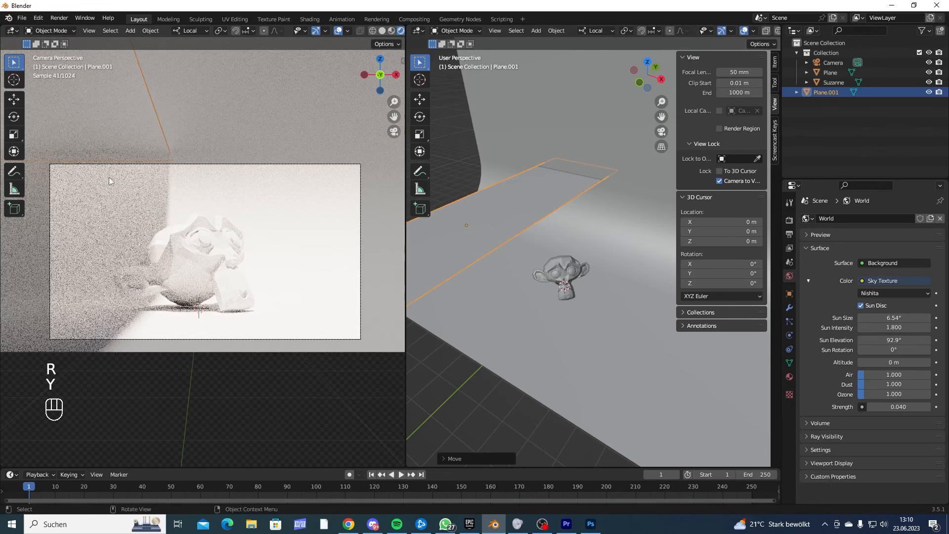
{"action": "left_click", "coordinate": [188, 389]}
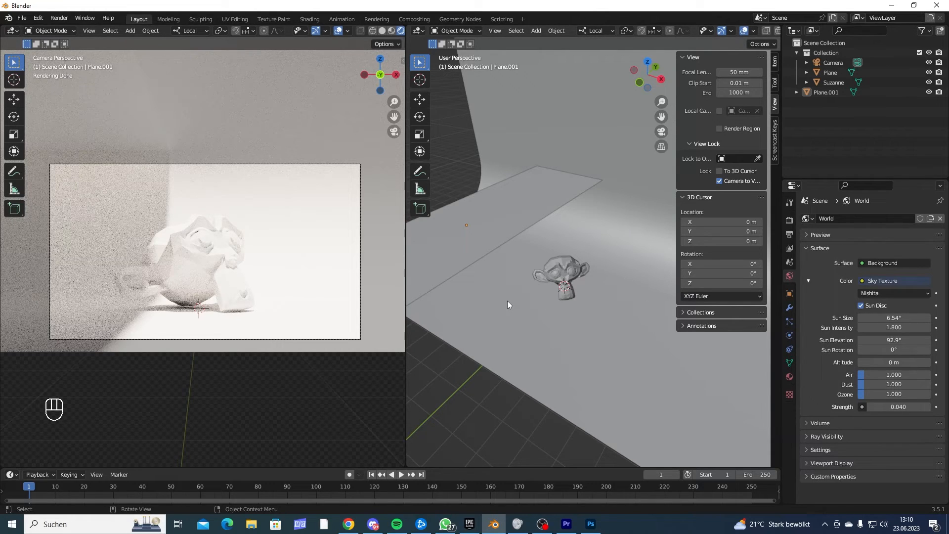
- Lower the blocker plane about 2 m so that it hangs inside the camera's view beside the monkey head
{"action": "middle_click_drag", "start_coordinate": [511, 298], "coordinate": [533, 198]}
{"action": "middle_click_drag", "start_coordinate": [533, 198], "coordinate": [558, 230], "text": "shift"}
{"action": "left_click", "coordinate": [558, 230]}
{"action": "middle_click_drag", "start_coordinate": [593, 285], "coordinate": [563, 242]}
{"action": "key", "text": "g"}
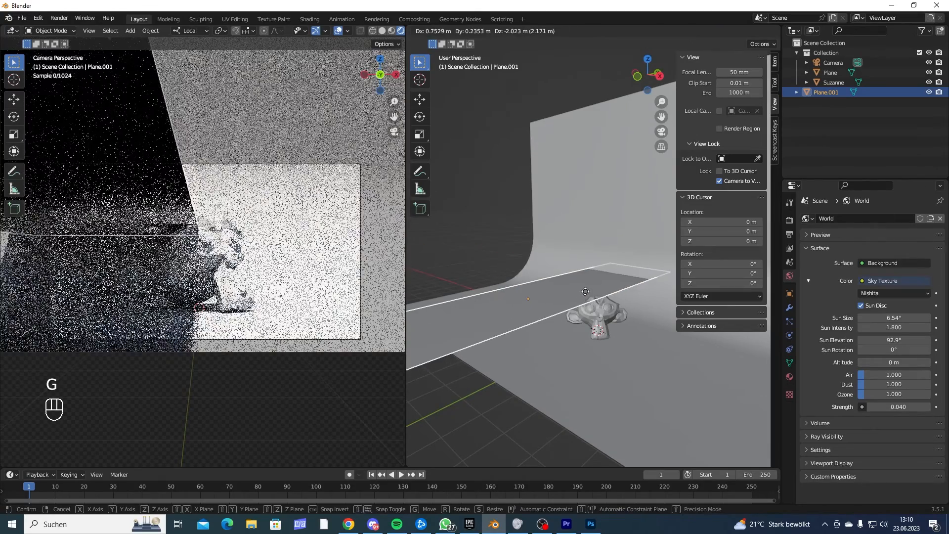
{"action": "left_click", "coordinate": [593, 290]}
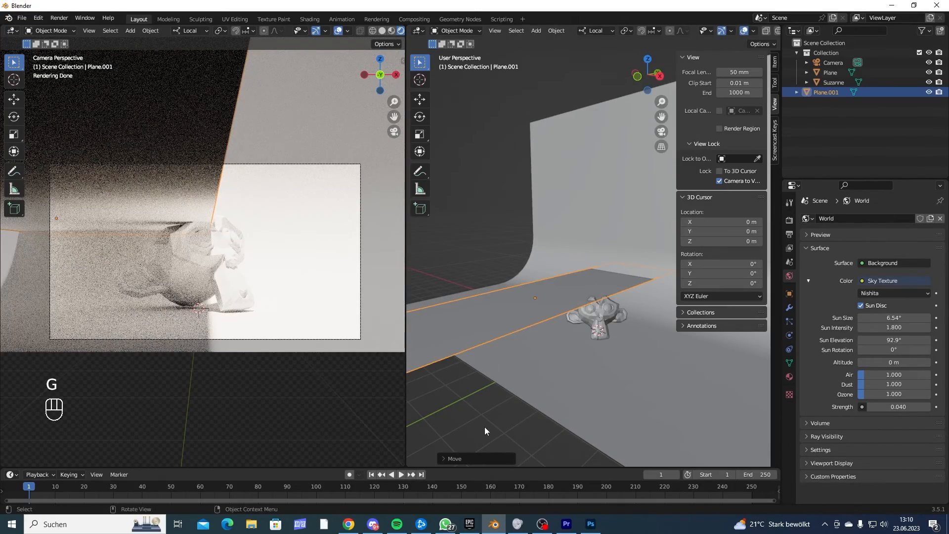
{"action": "left_click", "coordinate": [485, 426]}
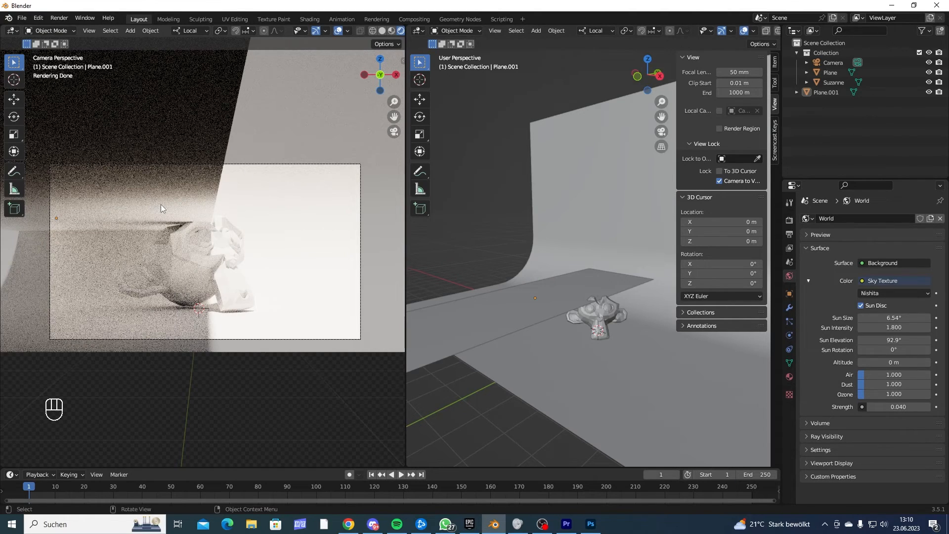
- Rotate the blocker plane upright and move it between the camera and the monkey head
{"action": "left_click", "coordinate": [528, 296]}
{"action": "middle_click_drag", "start_coordinate": [527, 296], "coordinate": [574, 369]}
{"action": "key", "text": "r"}
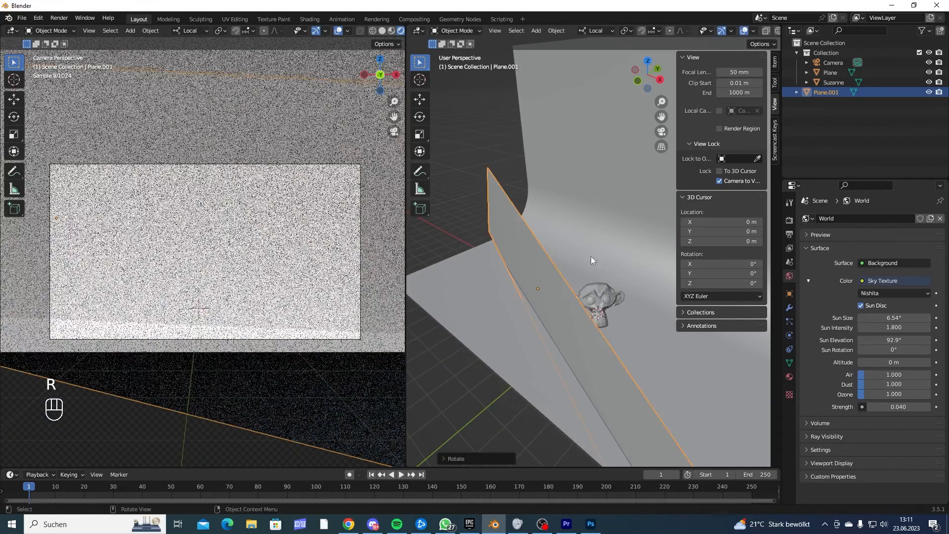
{"action": "left_click", "coordinate": [571, 283]}
{"action": "key", "text": "g"}
{"action": "left_click", "coordinate": [604, 245]}
{"action": "mouse_move", "coordinate": [550, 307]}
{"action": "middle_mouse_down"}
{"action": "mouse_move", "coordinate": [571, 306]}
{"action": "mouse_move", "coordinate": [554, 301]}
{"action": "middle_mouse_up"}
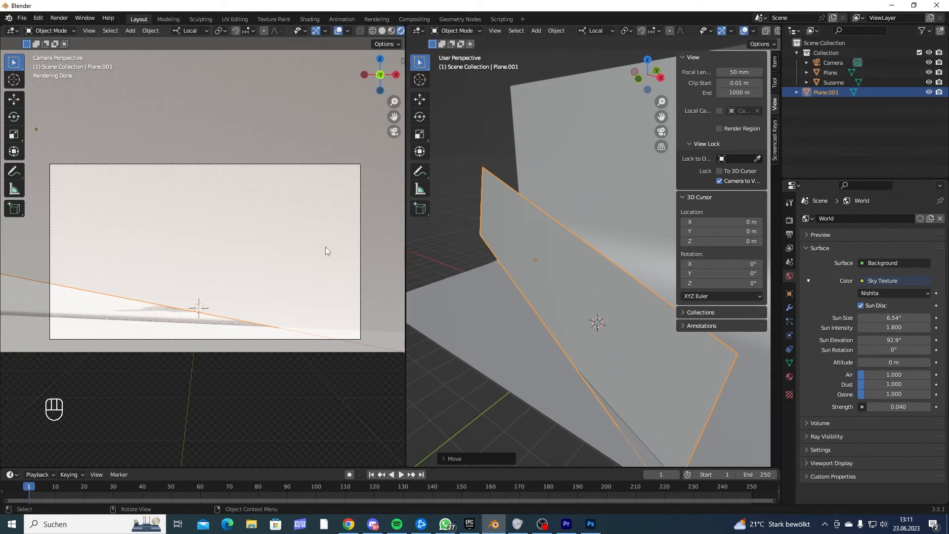
- Move the blocker plane into a new collection named Light Blockers
{"action": "middle_click_drag", "start_coordinate": [560, 269], "coordinate": [517, 250]}
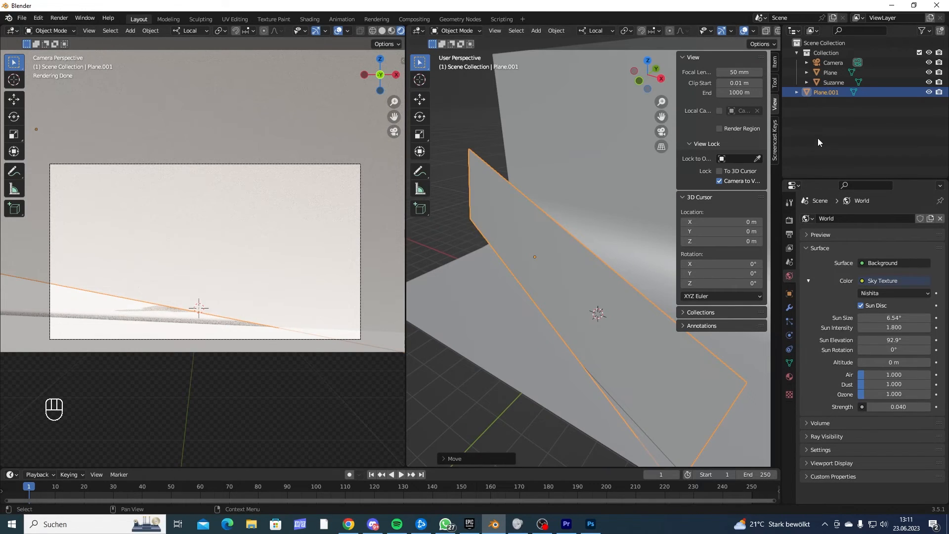
{"action": "left_click", "coordinate": [823, 103]}
{"action": "left_click", "coordinate": [824, 96]}
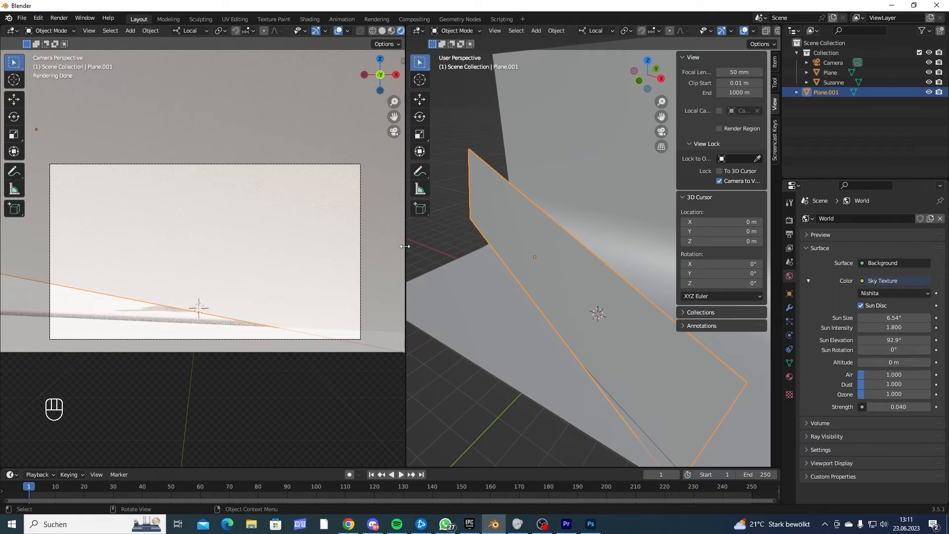
{"action": "key", "text": "m"}
{"action": "scroll", "coordinate": [537, 323], "scroll_direction": "down", "scroll_amount": 2}
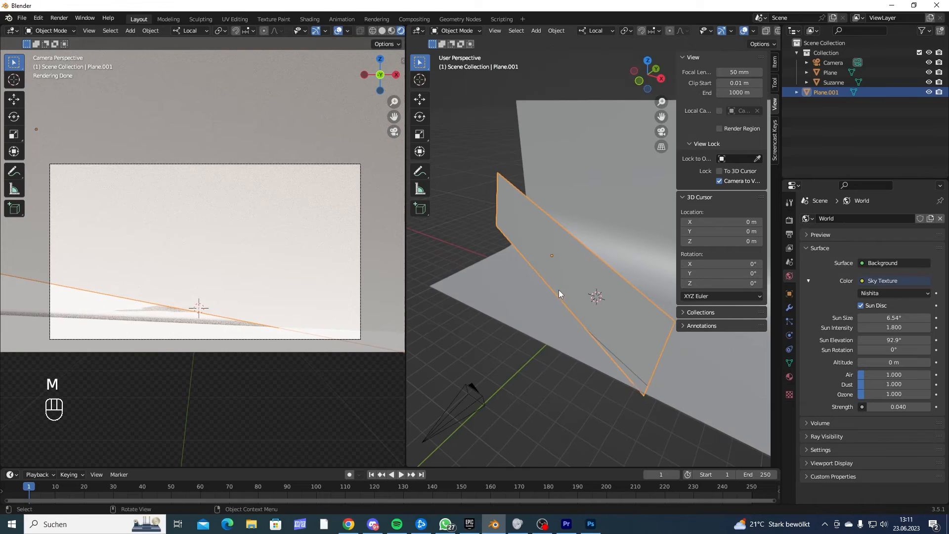
{"action": "key", "text": "m"}
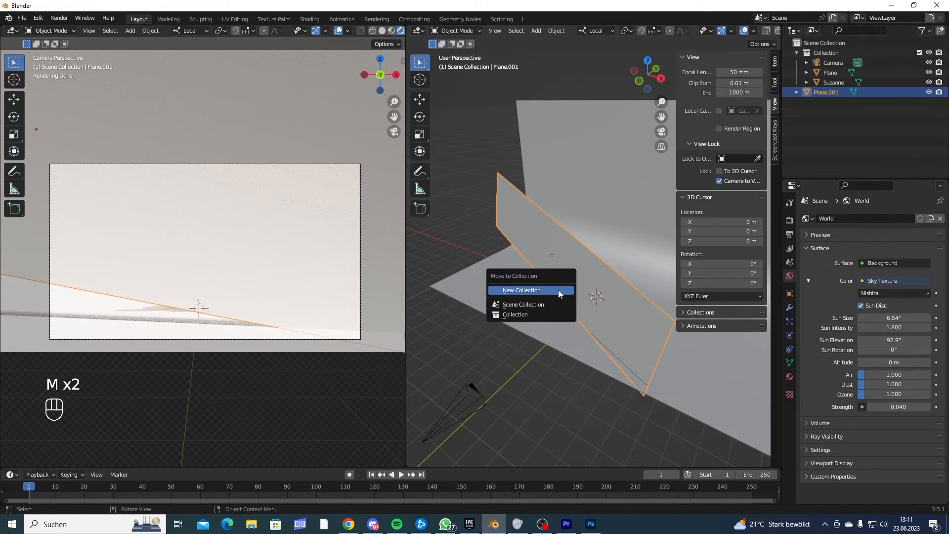
{"action": "left_click", "coordinate": [518, 290]}
{"action": "type", "text": "Light Blockers"}
{"action": "key", "text": "Return"}
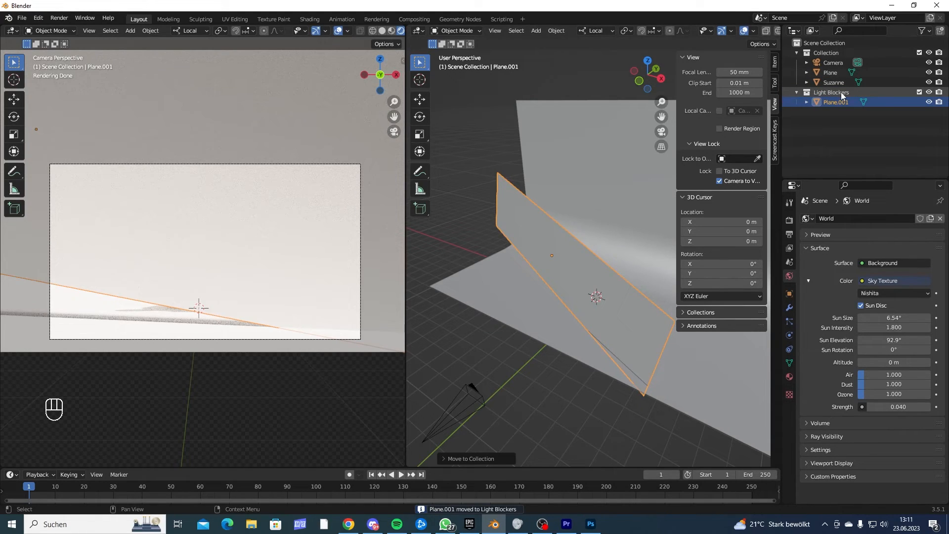
- Show the Indirect Only toggle in the outliner, enable it for the Light Blockers collection, and select the blocker plane
{"action": "left_click", "coordinate": [928, 32]}
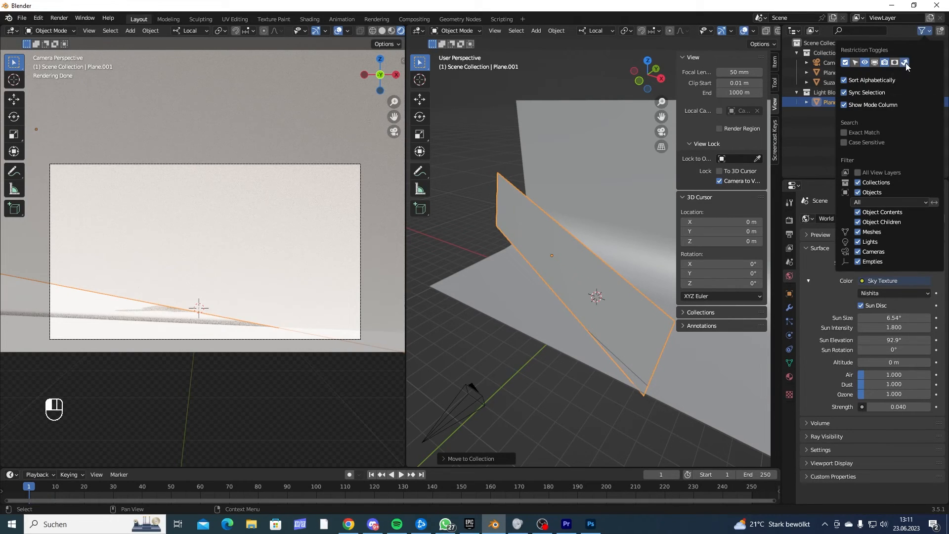
{"action": "left_click", "coordinate": [830, 133]}
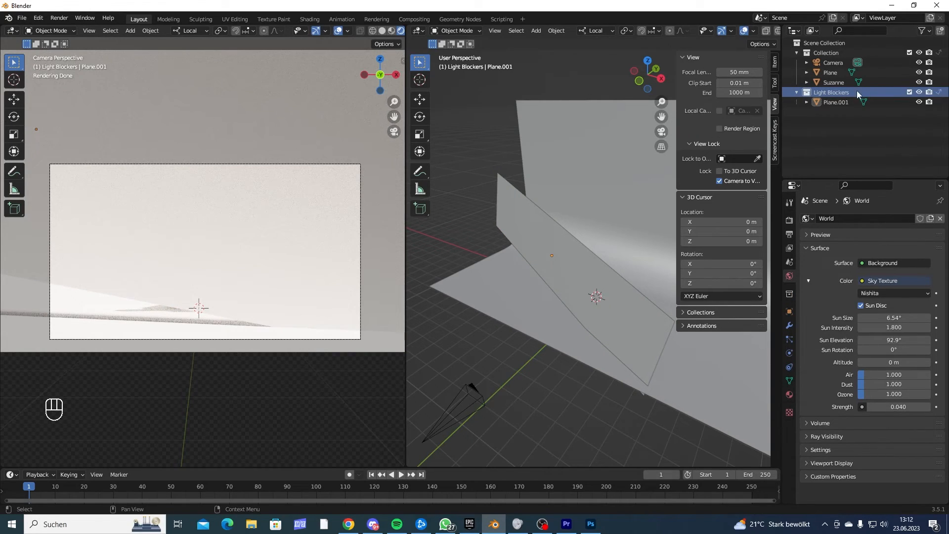
{"action": "left_click", "coordinate": [940, 93]}
{"action": "middle_click_drag", "start_coordinate": [673, 208], "coordinate": [574, 250], "text": "shift"}
{"action": "left_click", "coordinate": [583, 246]}
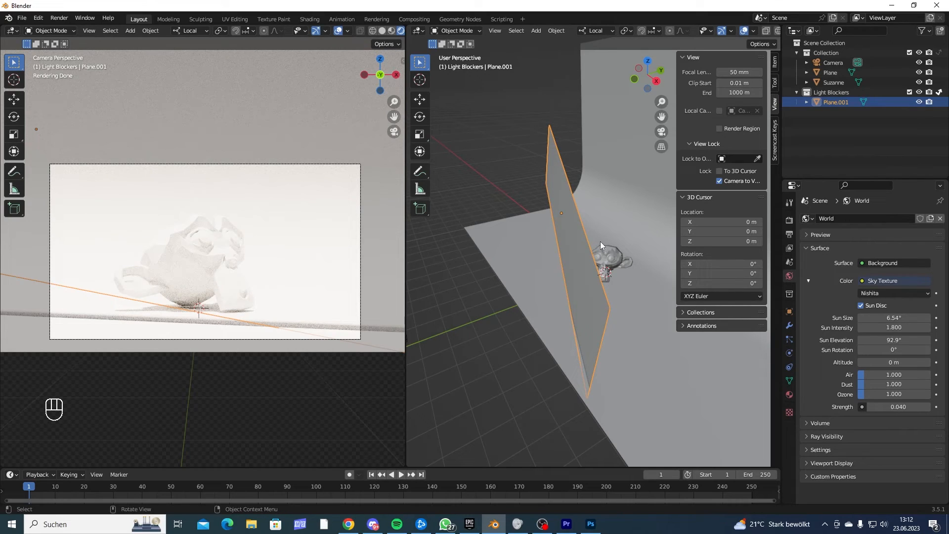
- Rotate the blocker plane about 50° around its local Y axis and shift it slightly beside the monkey head
{"action": "middle_click_drag", "start_coordinate": [601, 242], "coordinate": [575, 242]}
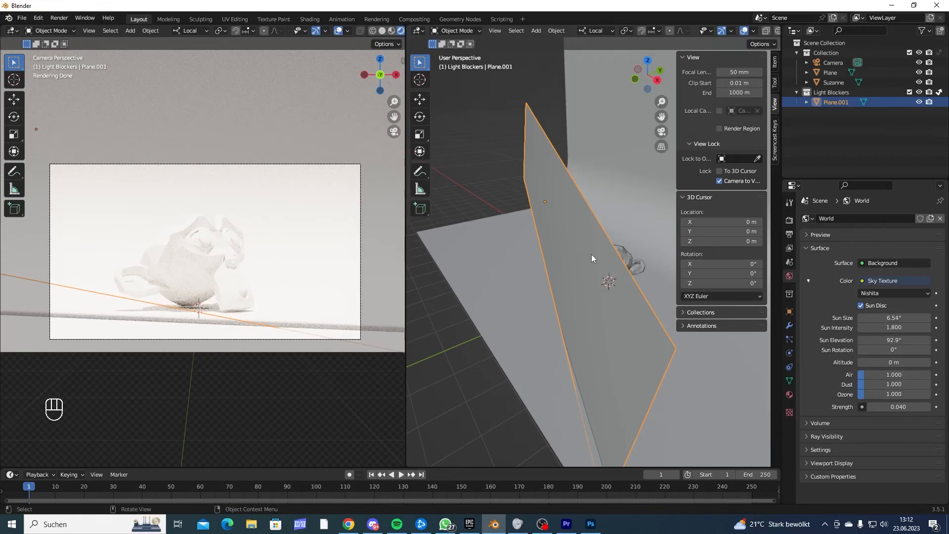
{"action": "key", "text": "r"}
{"action": "key", "text": "y"}
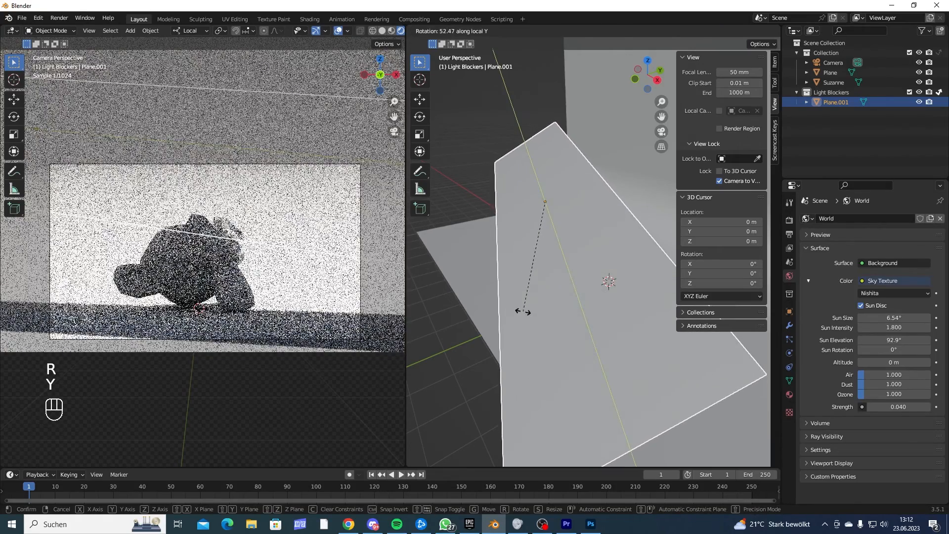
{"action": "left_click", "coordinate": [588, 263]}
{"action": "middle_click_drag", "start_coordinate": [587, 263], "coordinate": [568, 247]}
{"action": "key", "text": "g"}
{"action": "left_click", "coordinate": [599, 239]}
{"action": "scroll", "coordinate": [568, 247], "scroll_direction": "up", "scroll_amount": 4}
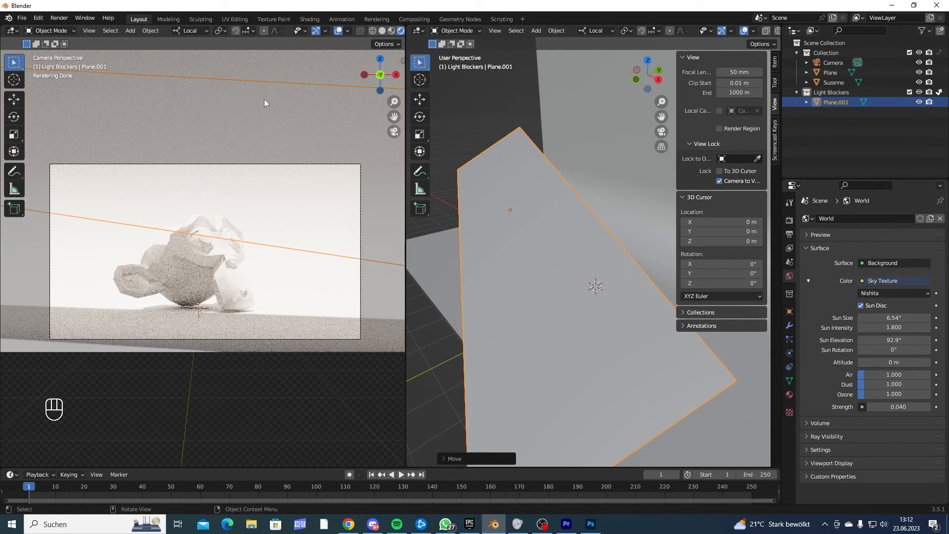
- Rotate the blocker plane about -53° around its local Z axis and move it slightly closer to the monkey head
{"action": "scroll", "coordinate": [651, 222], "scroll_direction": "down", "scroll_amount": 4}
{"action": "middle_click_drag", "start_coordinate": [651, 222], "coordinate": [520, 248]}
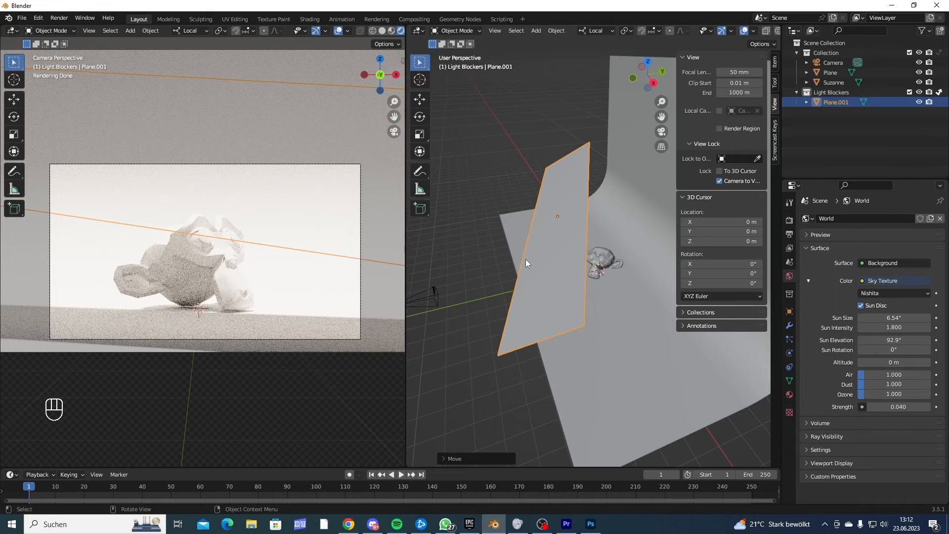
{"action": "left_click", "coordinate": [837, 94]}
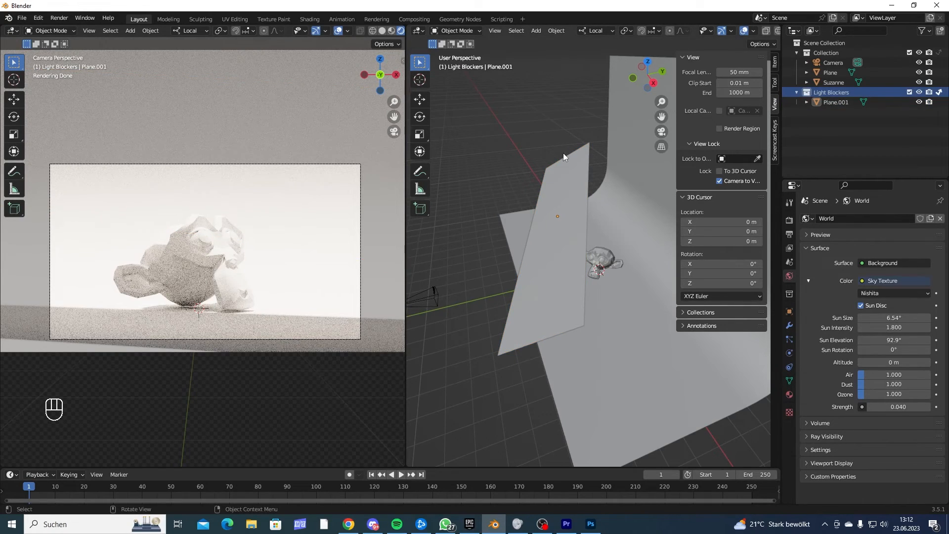
{"action": "middle_click_drag", "start_coordinate": [566, 161], "coordinate": [602, 241]}
{"action": "scroll", "coordinate": [594, 252], "scroll_direction": "up", "scroll_amount": 3}
{"action": "scroll", "coordinate": [593, 252], "scroll_direction": "down", "scroll_amount": 1}
{"action": "left_click", "coordinate": [545, 239]}
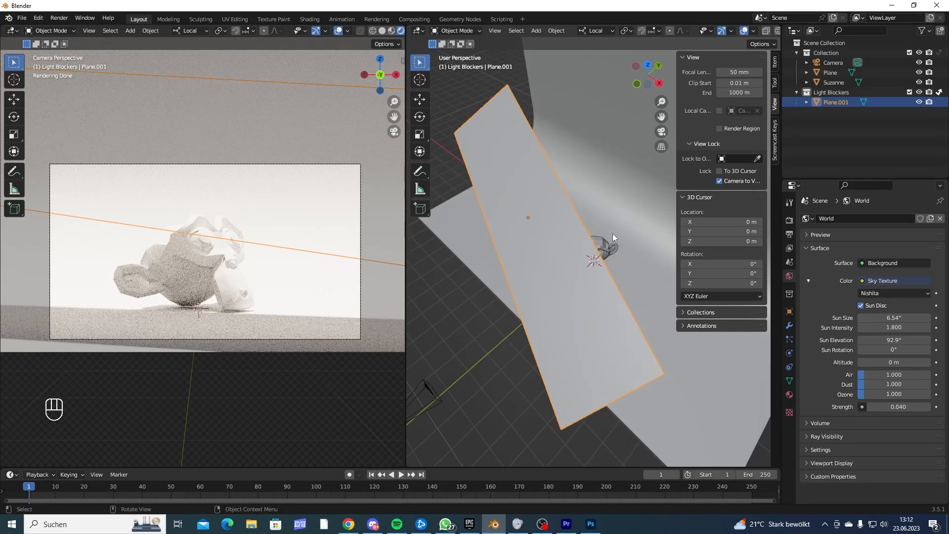
{"action": "key", "text": "r"}
{"action": "key", "text": "z"}
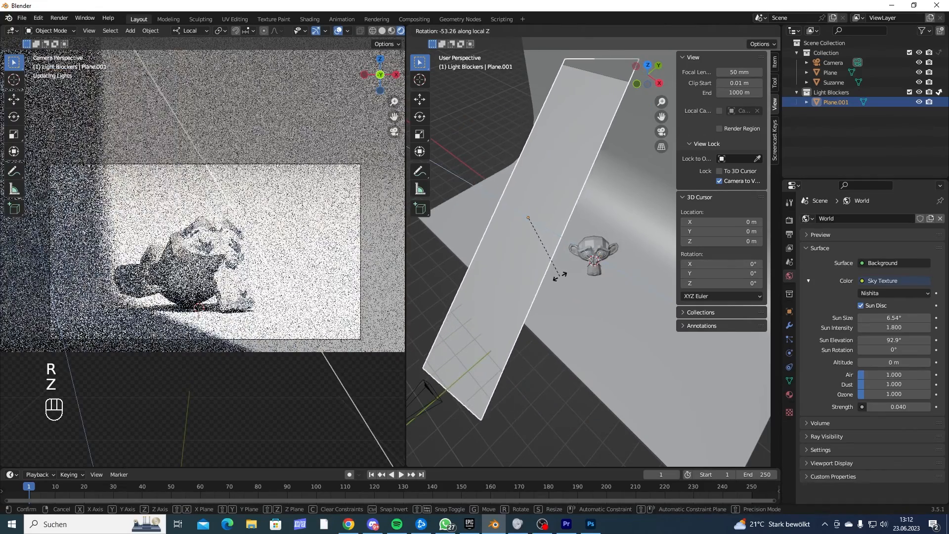
{"action": "left_click", "coordinate": [561, 276]}
{"action": "key", "text": "g"}
{"action": "left_click", "coordinate": [577, 258]}
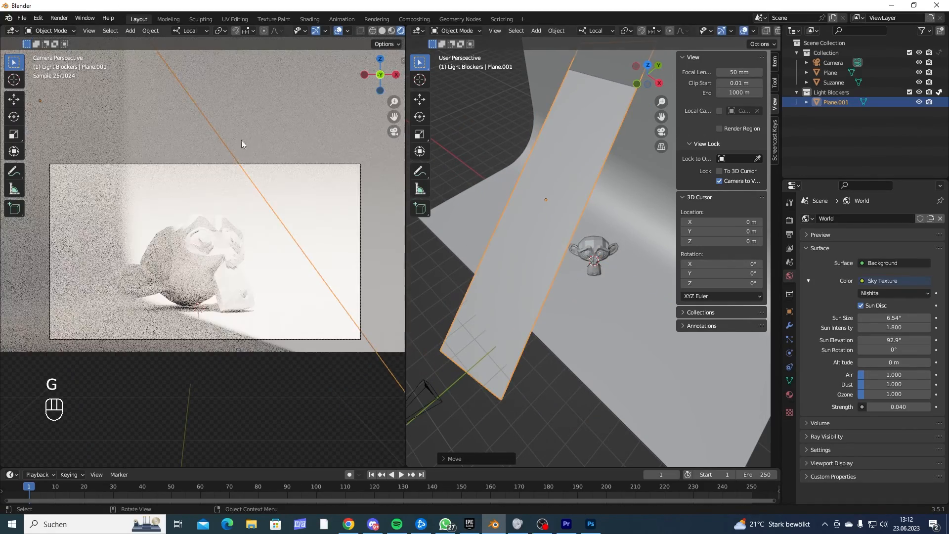
- Duplicate the blocker plane to the opposite side of the monkey head and scale the copy up
{"action": "middle_click_drag", "start_coordinate": [596, 237], "coordinate": [580, 240]}
{"action": "scroll", "coordinate": [579, 240], "scroll_direction": "down", "scroll_amount": 1}
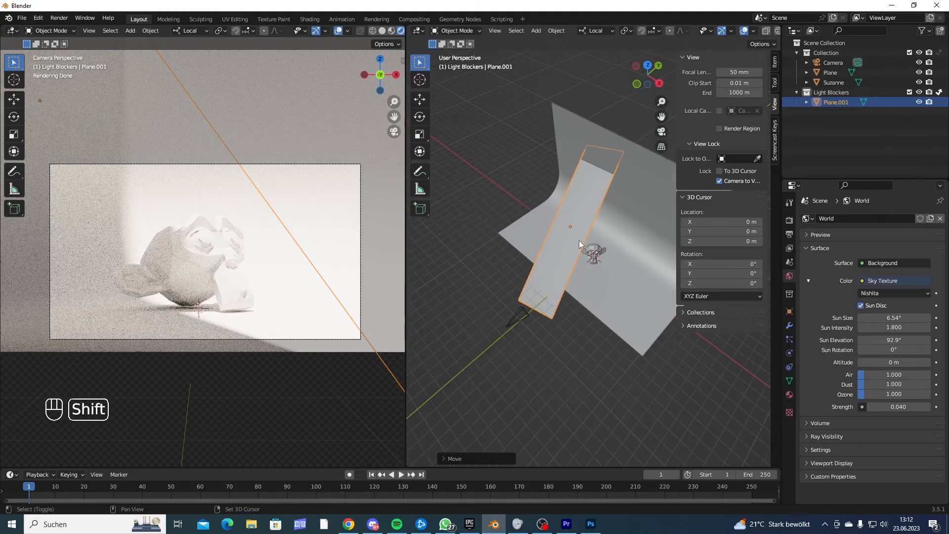
{"action": "key", "text": "shift+d"}
{"action": "left_click", "coordinate": [635, 257]}
{"action": "key", "text": "s"}
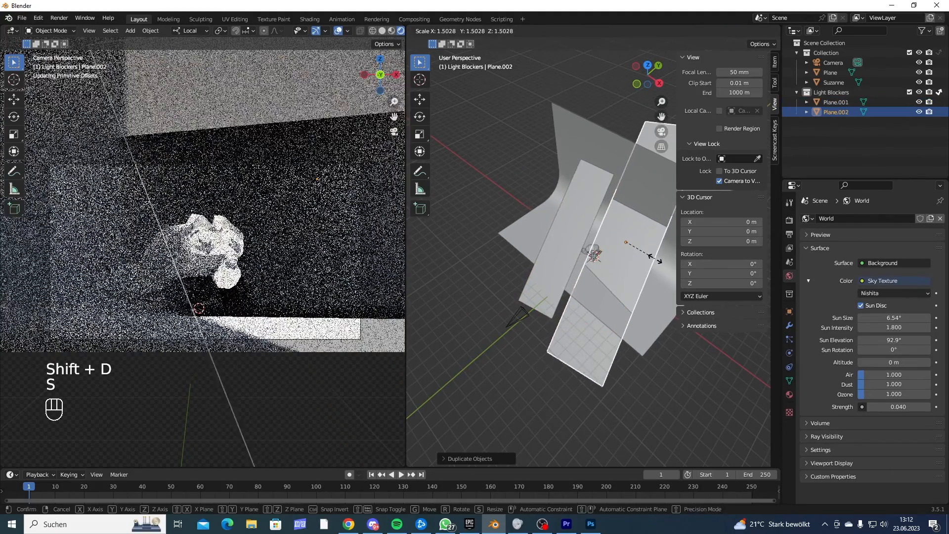
{"action": "left_click", "coordinate": [637, 262]}
- Raise the second blocker plane and shift it along its local X axis to leave a strip of light between the two blockers
{"action": "middle_click_drag", "start_coordinate": [636, 255], "coordinate": [553, 189]}
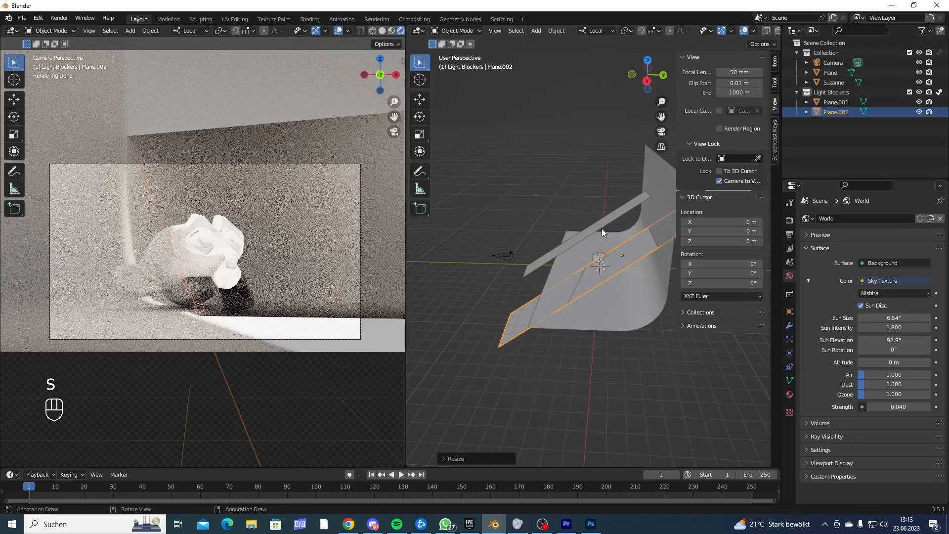
{"action": "key", "text": "g"}
{"action": "key", "text": "z"}
{"action": "left_click", "coordinate": [627, 203]}
{"action": "middle_click_drag", "start_coordinate": [627, 203], "coordinate": [645, 247]}
{"action": "key", "text": "g"}
{"action": "key", "text": "y"}
{"action": "key", "text": "x"}
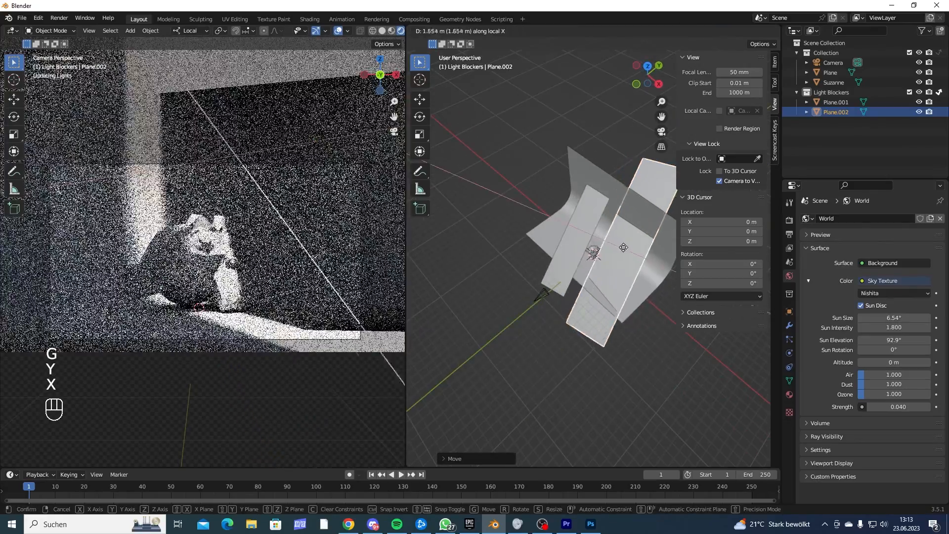
{"action": "key", "text": "shift"}
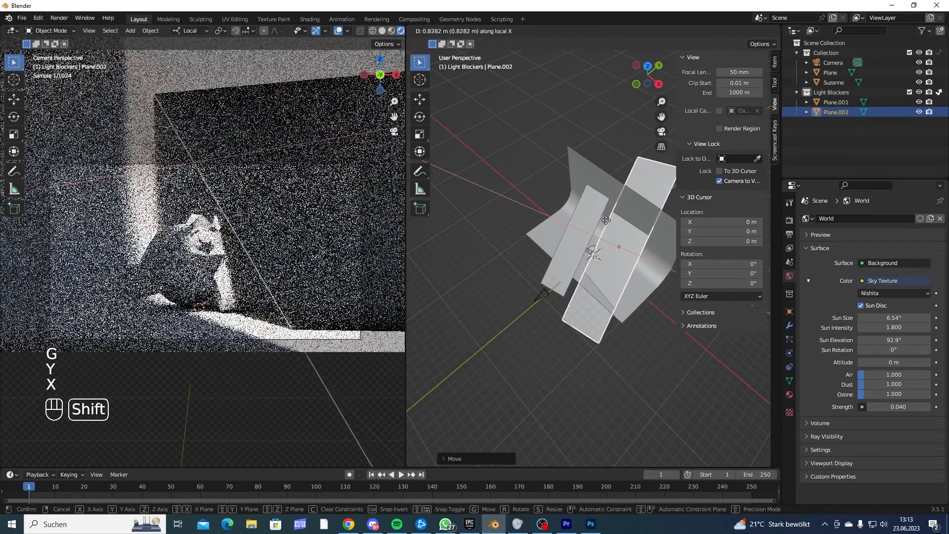
{"action": "left_click", "coordinate": [631, 230]}
- Scale the second blocker plane down slightly
{"action": "middle_click_drag", "start_coordinate": [630, 239], "coordinate": [568, 222]}
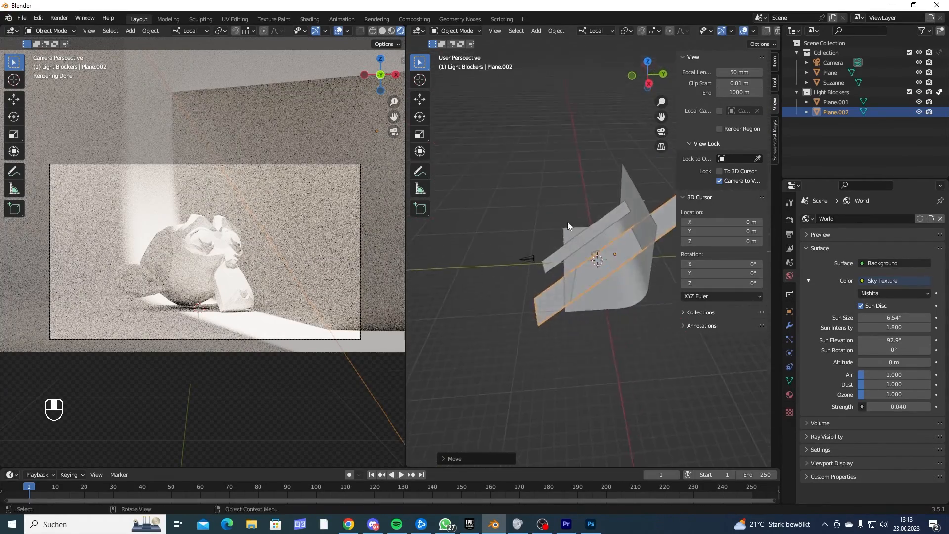
{"action": "key", "text": "s"}
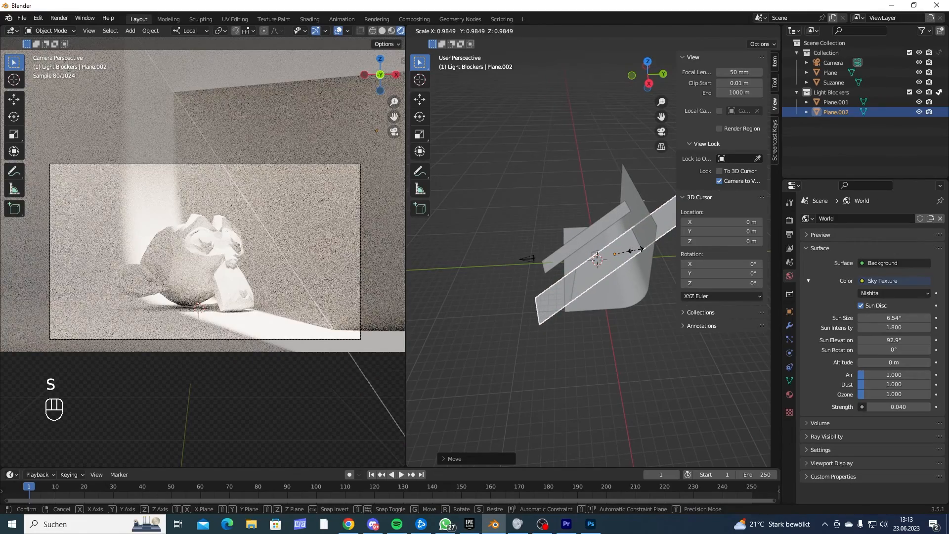
{"action": "left_click", "coordinate": [615, 262]}
- Select the first blocker plane and enter Edit Mode on it
{"action": "middle_click_drag", "start_coordinate": [616, 257], "coordinate": [597, 233]}
{"action": "left_click", "coordinate": [595, 238]}
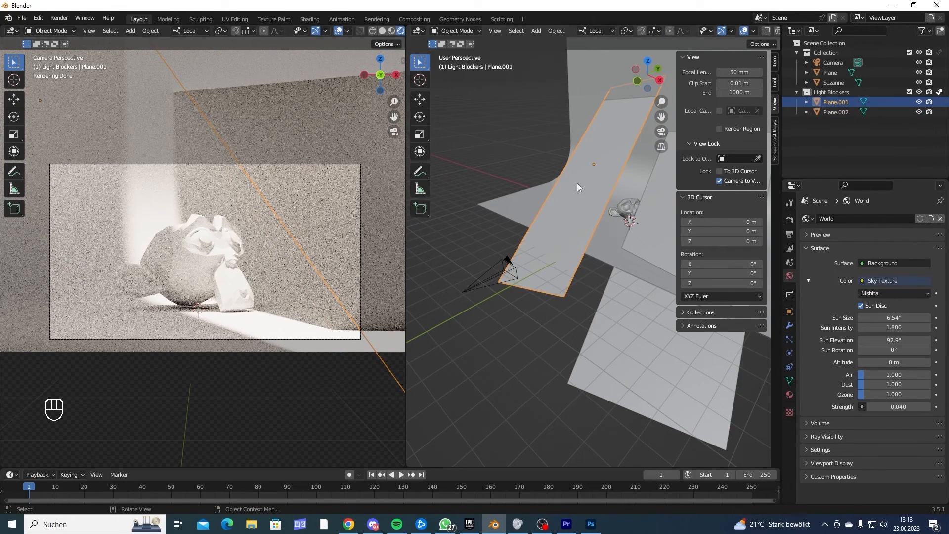
{"action": "key", "text": "Tab"}
{"action": "scroll", "coordinate": [574, 297], "scroll_direction": "up", "scroll_amount": 2}
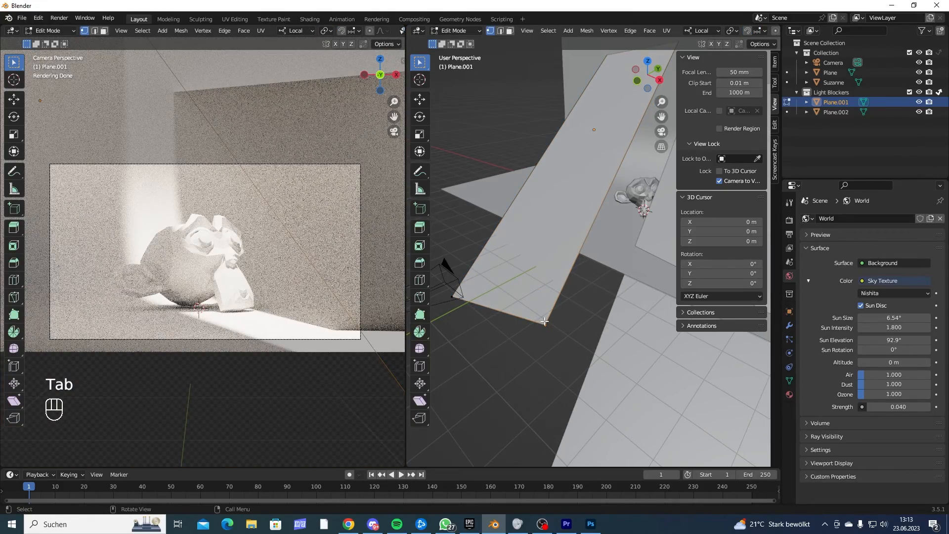
{"action": "key", "text": "g"}
{"action": "key", "text": "g"}
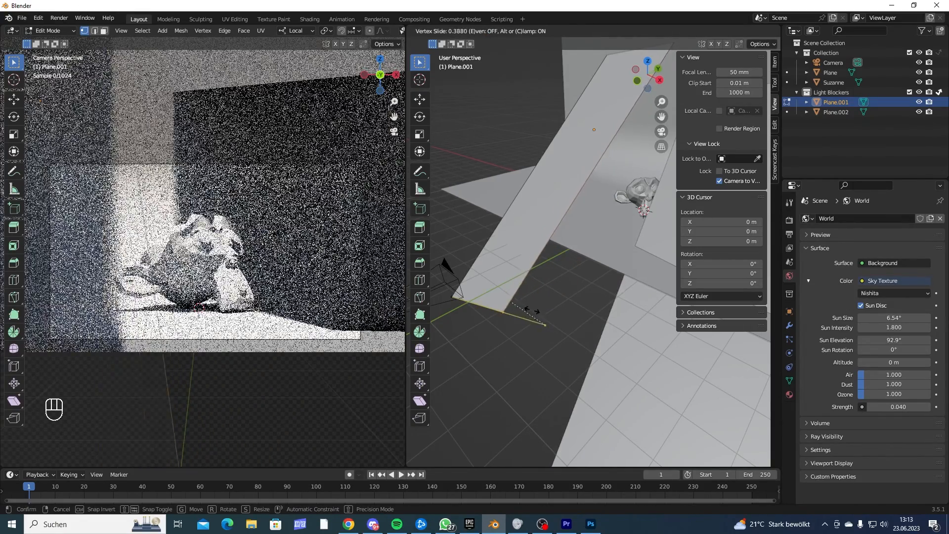
{"action": "left_click", "coordinate": [528, 309]}
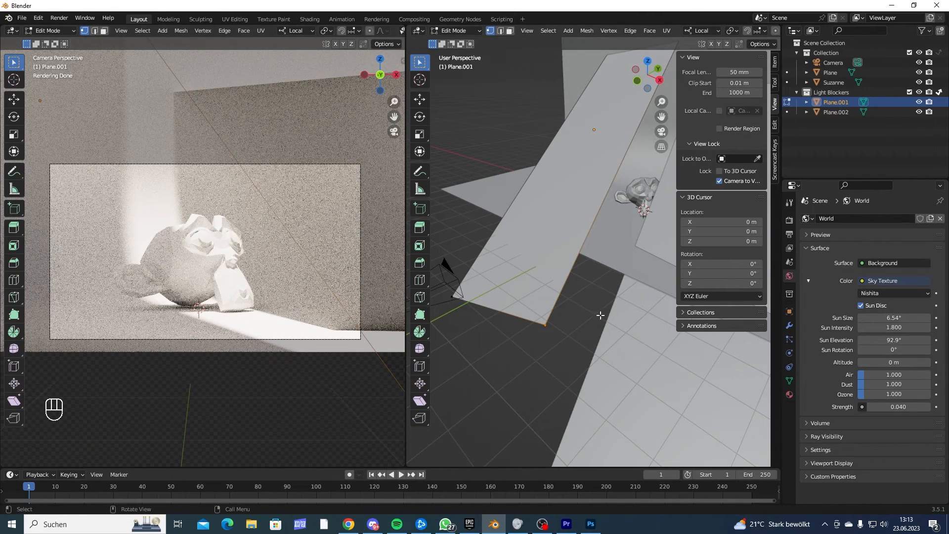
{"action": "middle_click_drag", "start_coordinate": [600, 314], "coordinate": [604, 341]}
{"action": "key", "text": "g"}
{"action": "key", "text": "g"}
{"action": "left_click", "coordinate": [594, 330]}
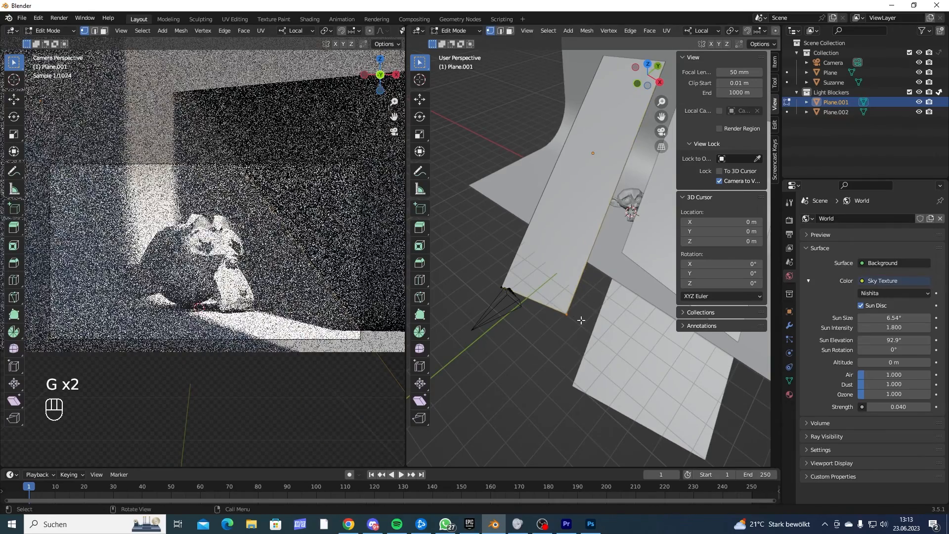
- Vertex-slide the first blocker's inner corner near the camera just over halfway along its end edge, and return to Object Mode
{"action": "key", "text": "g"}
{"action": "key", "text": "g"}
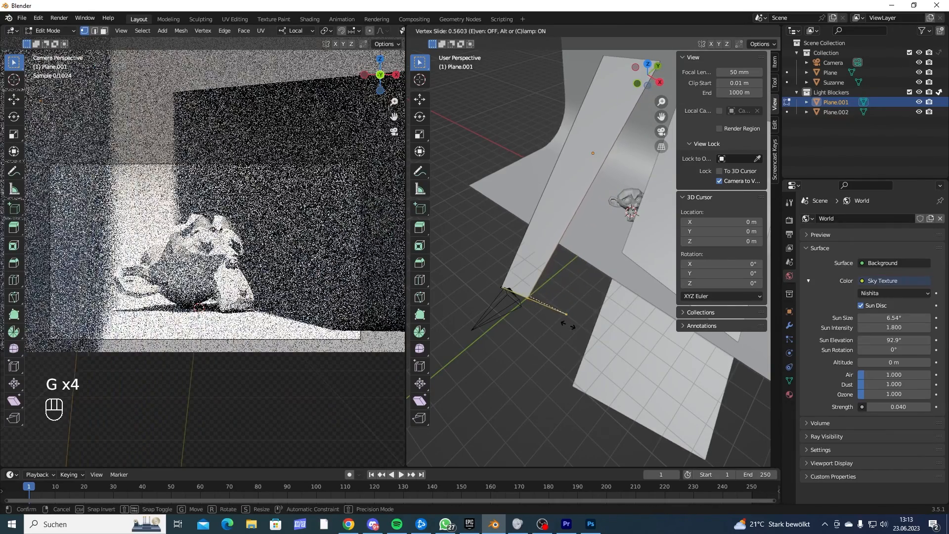
{"action": "left_click", "coordinate": [563, 319]}
{"action": "left_click_drag", "start_coordinate": [665, 99], "coordinate": [612, 203], "text": "shift"}
{"action": "middle_click_drag", "start_coordinate": [611, 204], "coordinate": [580, 186]}
{"action": "key", "text": "Tab"}
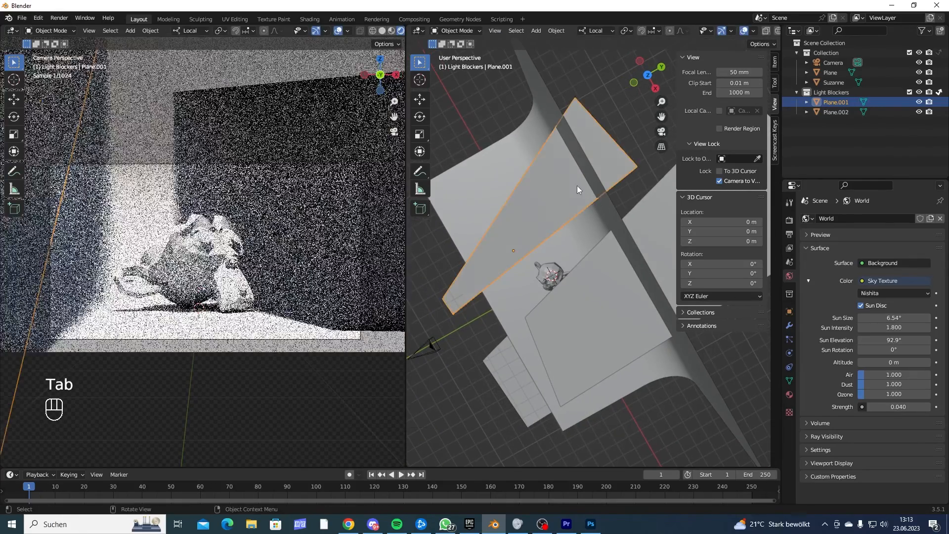
- Move the tapered first blocker plane along its local X axis toward the monkey head
{"action": "key", "text": "g"}
{"action": "key", "text": "y"}
{"action": "key", "text": "x"}
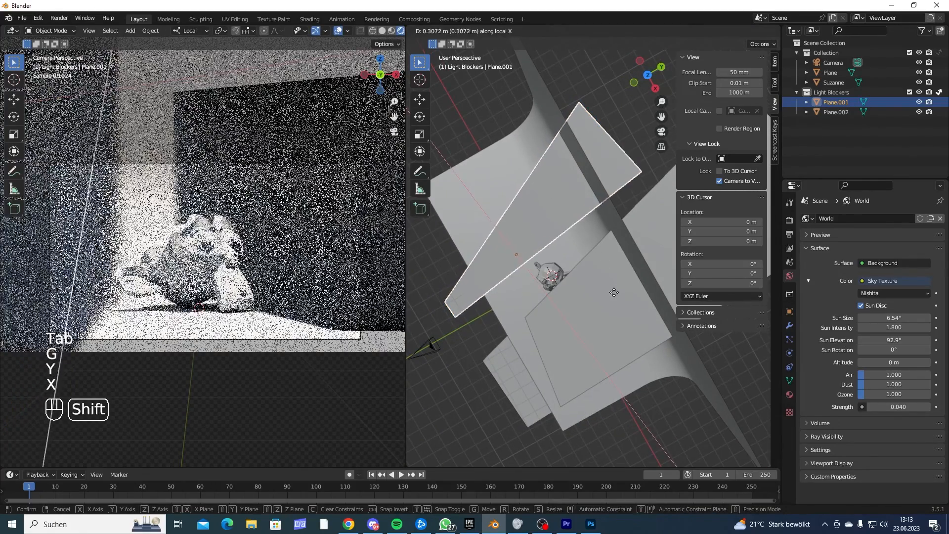
{"action": "left_click", "coordinate": [653, 363]}
- In Edit Mode, move the corner vertex at the first blocker's narrow end along local X, and return to Object Mode
{"action": "middle_click_drag", "start_coordinate": [565, 283], "coordinate": [613, 242], "text": "shift"}
{"action": "mouse_move", "coordinate": [559, 317]}
{"action": "middle_mouse_down"}
{"action": "mouse_move", "coordinate": [536, 239]}
{"action": "mouse_move", "coordinate": [555, 308]}
{"action": "mouse_move", "coordinate": [548, 322]}
{"action": "middle_mouse_up"}
{"action": "key", "text": "Tab"}
{"action": "key", "text": "g"}
{"action": "key", "text": "y"}
{"action": "key", "text": "x"}
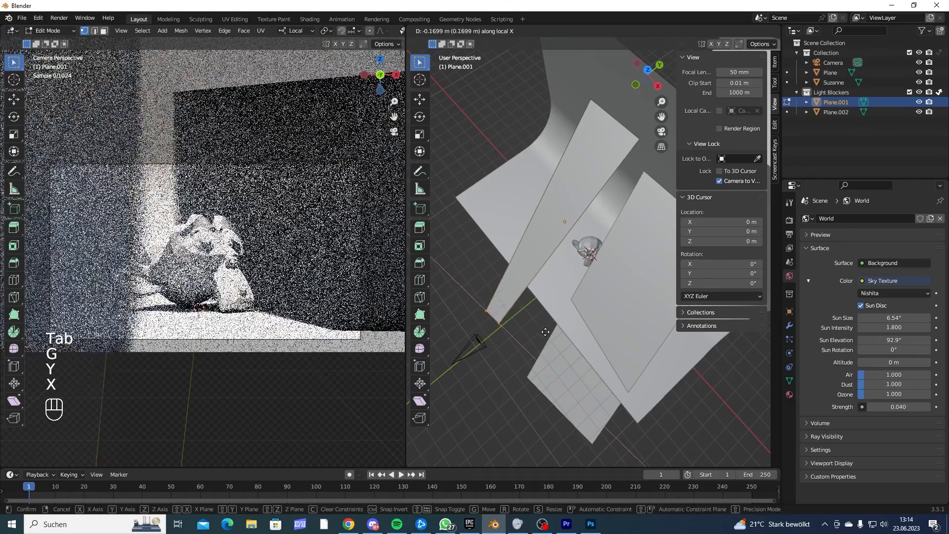
{"action": "left_click", "coordinate": [497, 312]}
{"action": "middle_click_drag", "start_coordinate": [625, 294], "coordinate": [599, 280], "text": "shift"}
{"action": "key", "text": "Tab"}
- Reposition the larger second blocker plane along its local X axis
{"action": "left_click", "coordinate": [599, 279]}
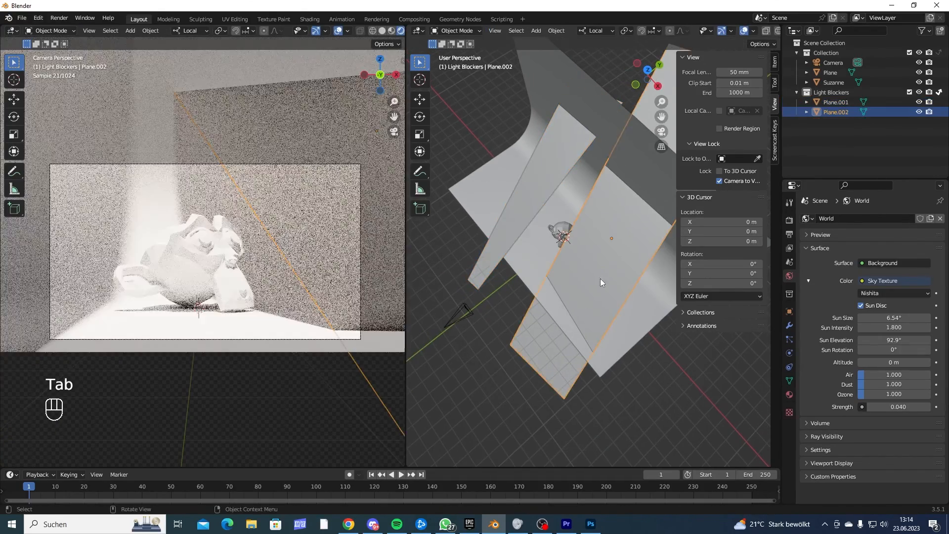
{"action": "key", "text": "g"}
{"action": "key", "text": "y"}
{"action": "key", "text": "x"}
{"action": "left_click", "coordinate": [601, 266]}
- Move the tapered first blocker plane about 0.6 m along its local X axis toward the monkey head
{"action": "middle_click_drag", "start_coordinate": [534, 300], "coordinate": [576, 272]}
{"action": "left_click", "coordinate": [538, 248]}
{"action": "key", "text": "g"}
{"action": "key", "text": "y"}
{"action": "key", "text": "x"}
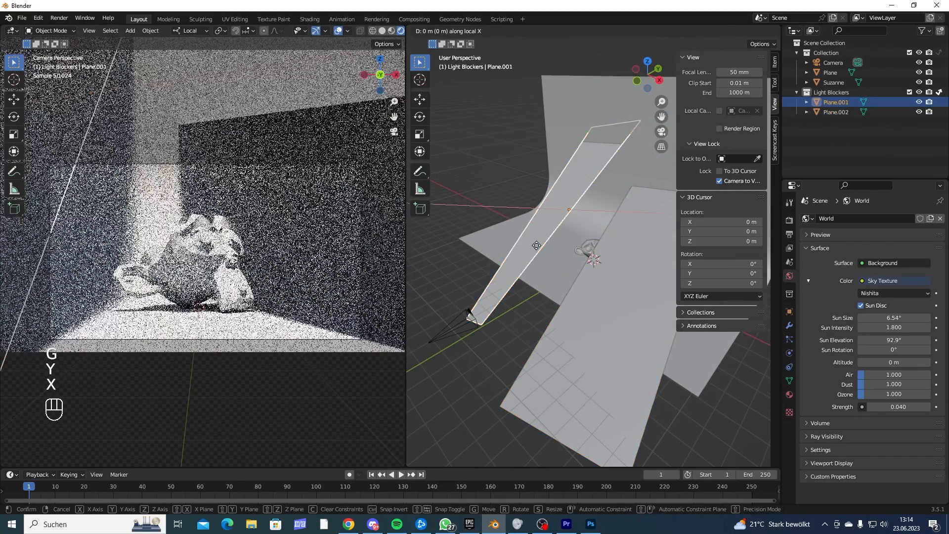
{"action": "key", "text": "shift"}
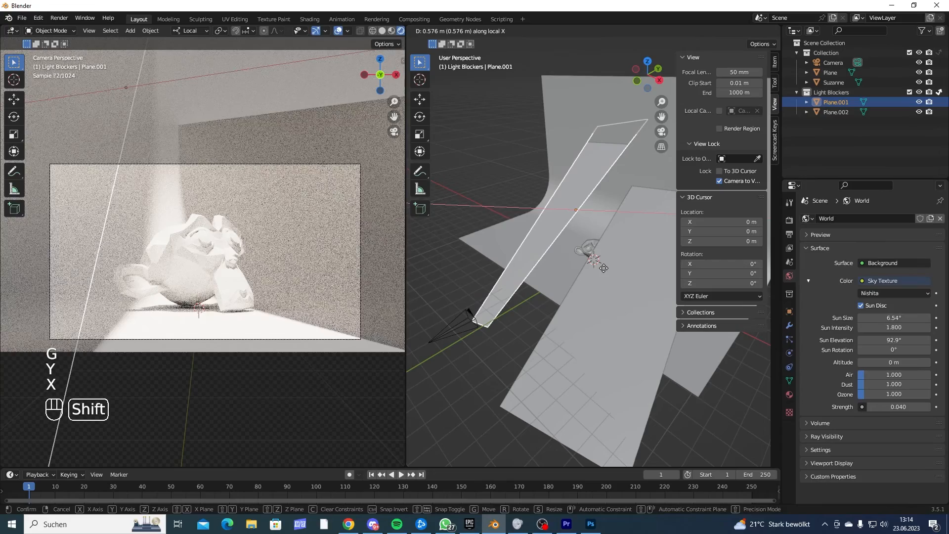
{"action": "left_click", "coordinate": [612, 268]}
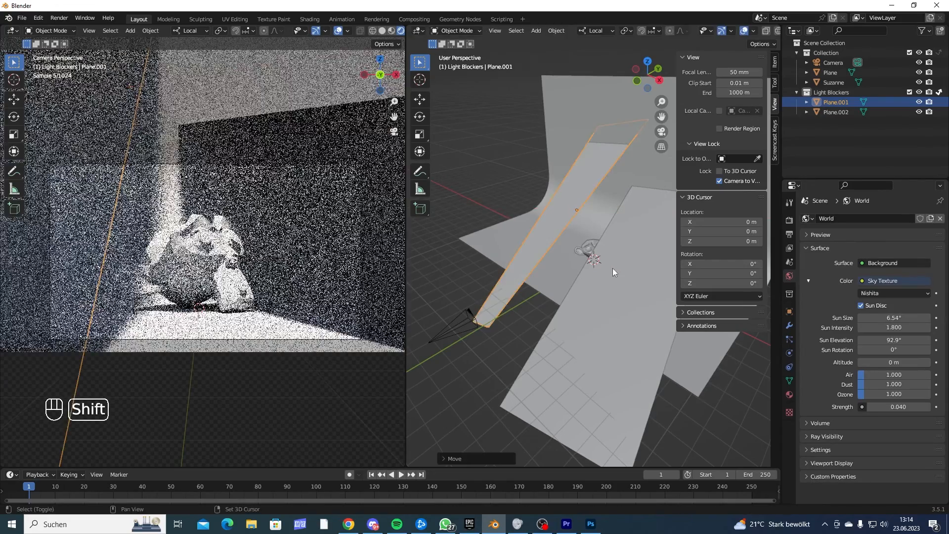
- Nudge the second blocker plane slightly along its local X axis, away from the monkey head
{"action": "left_click", "coordinate": [660, 250]}
{"action": "middle_click_drag", "start_coordinate": [640, 243], "coordinate": [603, 261], "text": "shift"}
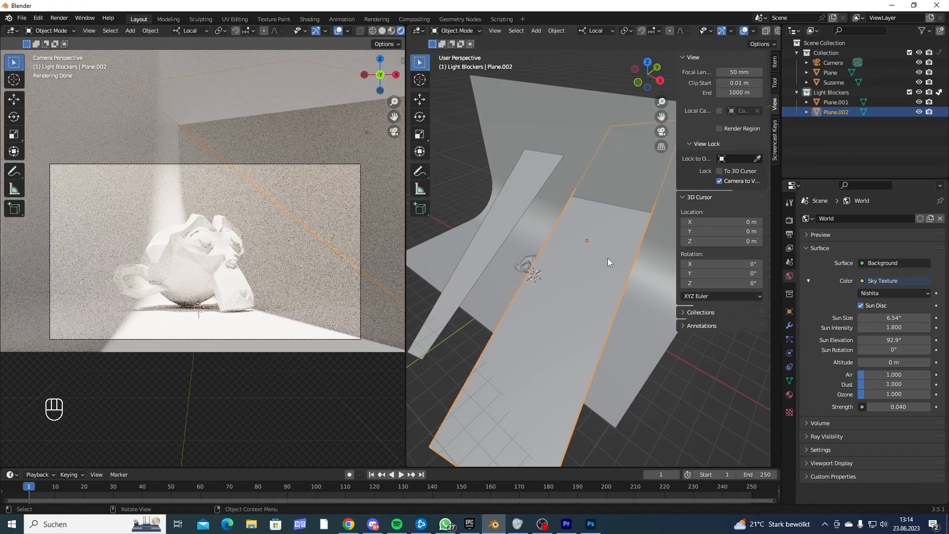
{"action": "key", "text": "g"}
{"action": "key", "text": "y"}
{"action": "key", "text": "x"}
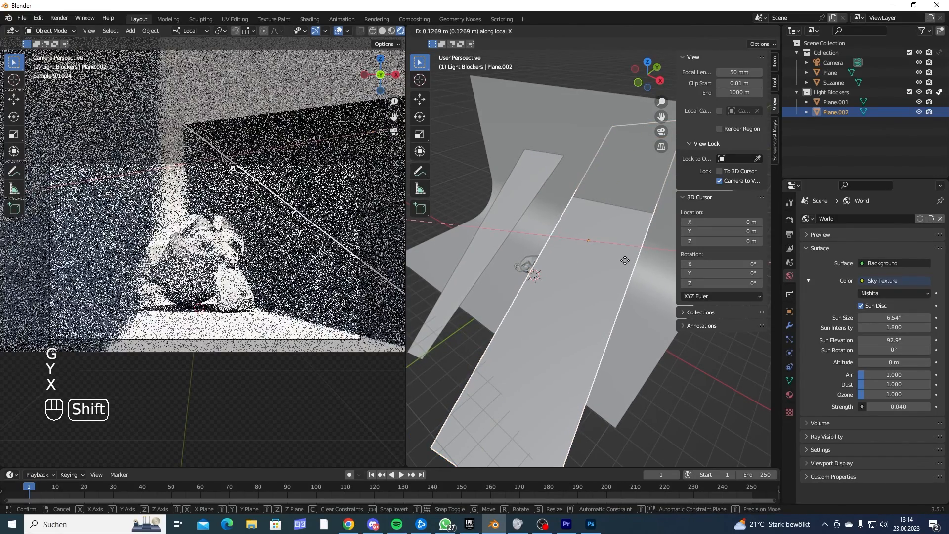
{"action": "left_click", "coordinate": [632, 260]}
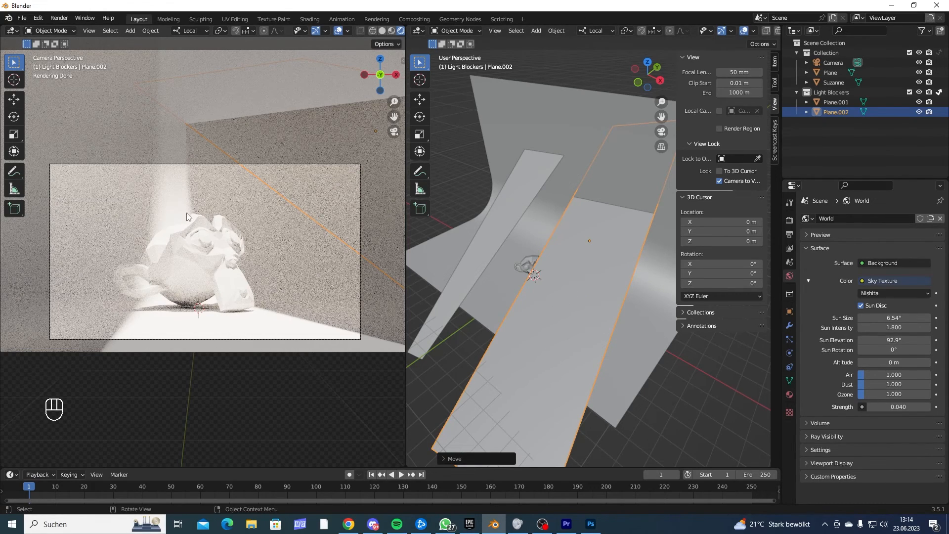
- Add a new mesh plane to the Light Blockers collection and scale it up
{"action": "scroll", "coordinate": [568, 311], "scroll_direction": "down", "scroll_amount": 3}
{"action": "left_click", "coordinate": [661, 345]}
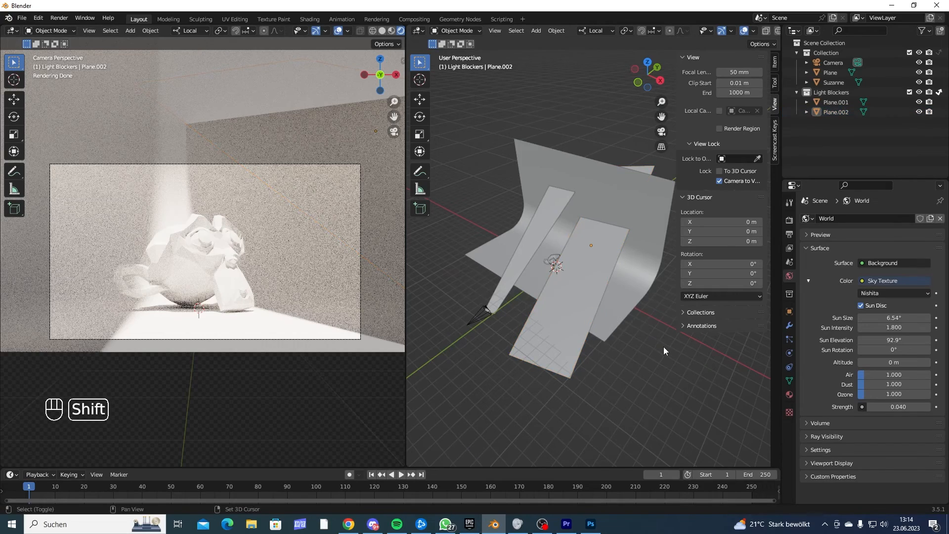
{"action": "key", "text": "shift+a"}
{"action": "mouse_move", "coordinate": [662, 302]}
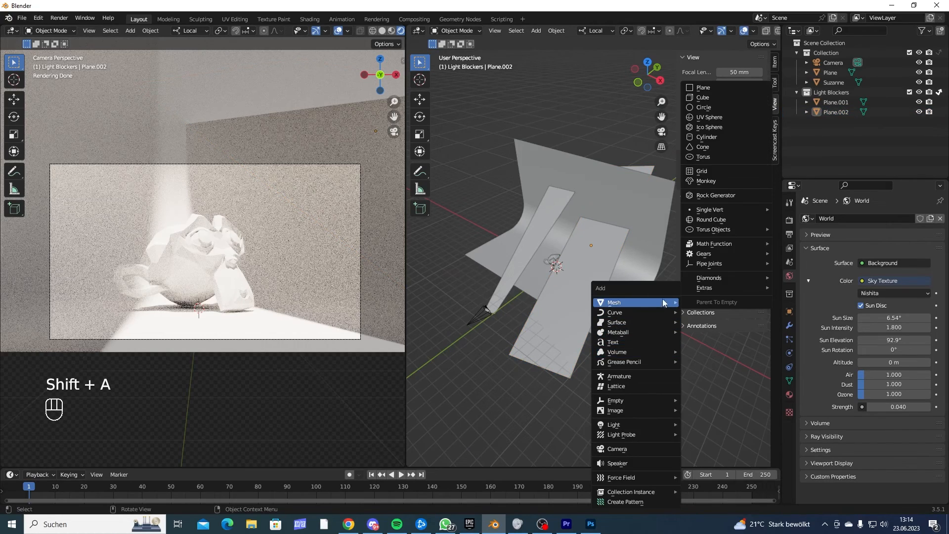
{"action": "left_click", "coordinate": [701, 89]}
{"action": "middle_click_drag", "start_coordinate": [598, 258], "coordinate": [565, 278]}
{"action": "key", "text": "s"}
{"action": "left_click", "coordinate": [627, 268]}
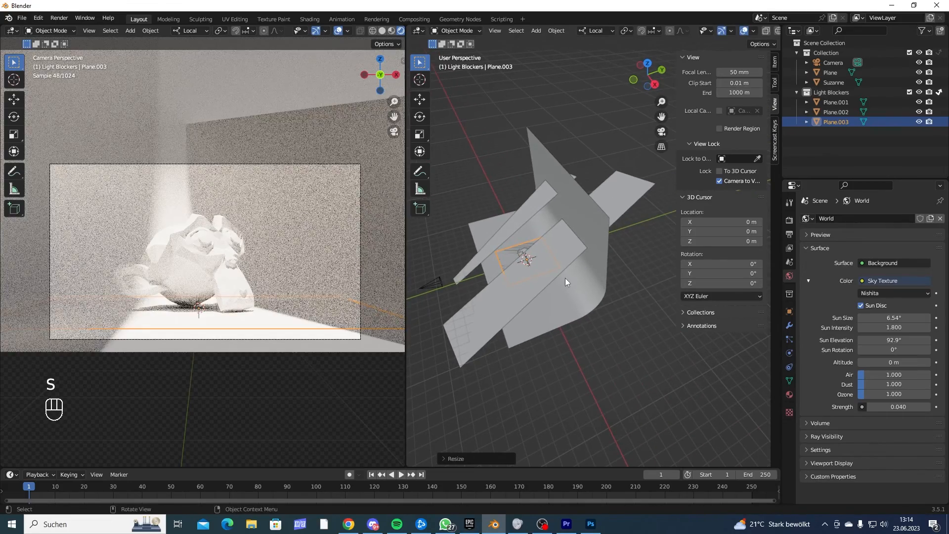
- Raise the new plane along Z until it sits high above the monkey head and the other blockers
{"action": "key", "text": "g"}
{"action": "key", "text": "z"}
{"action": "left_click", "coordinate": [560, 153]}
{"action": "scroll", "coordinate": [560, 153], "scroll_direction": "down", "scroll_amount": 3}
{"action": "middle_click_drag", "start_coordinate": [560, 153], "coordinate": [539, 191], "text": "shift"}
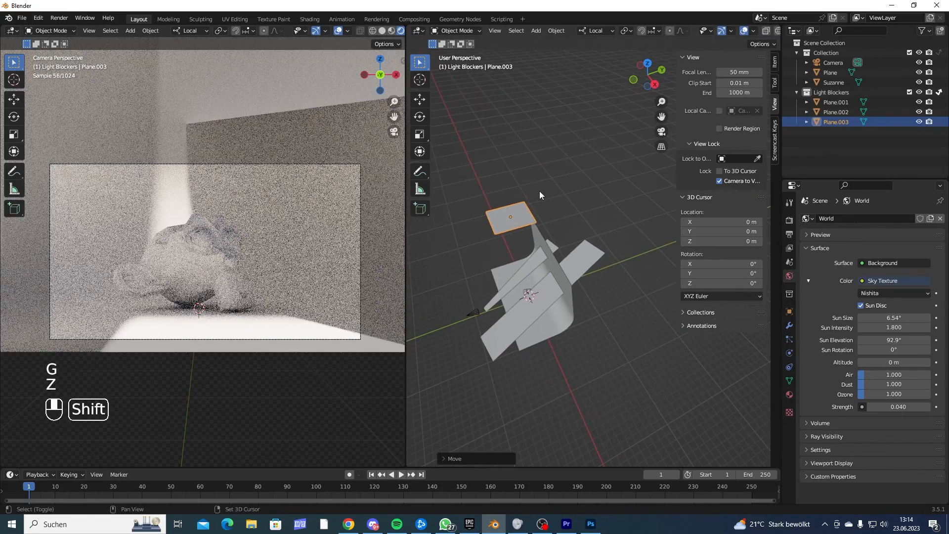
- Raise the third blocker plane further along its local Z axis and shift it along its local Y axis
{"action": "key", "text": "g"}
{"action": "key", "text": "z"}
{"action": "left_click", "coordinate": [554, 132]}
{"action": "middle_click_drag", "start_coordinate": [553, 132], "coordinate": [542, 158]}
{"action": "key", "text": "g"}
{"action": "key", "text": "y"}
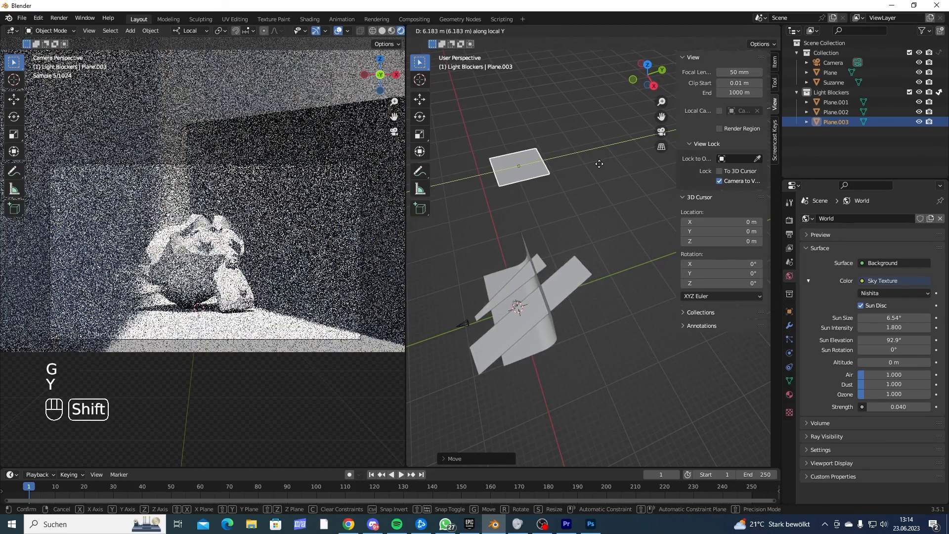
{"action": "left_click", "coordinate": [558, 164]}
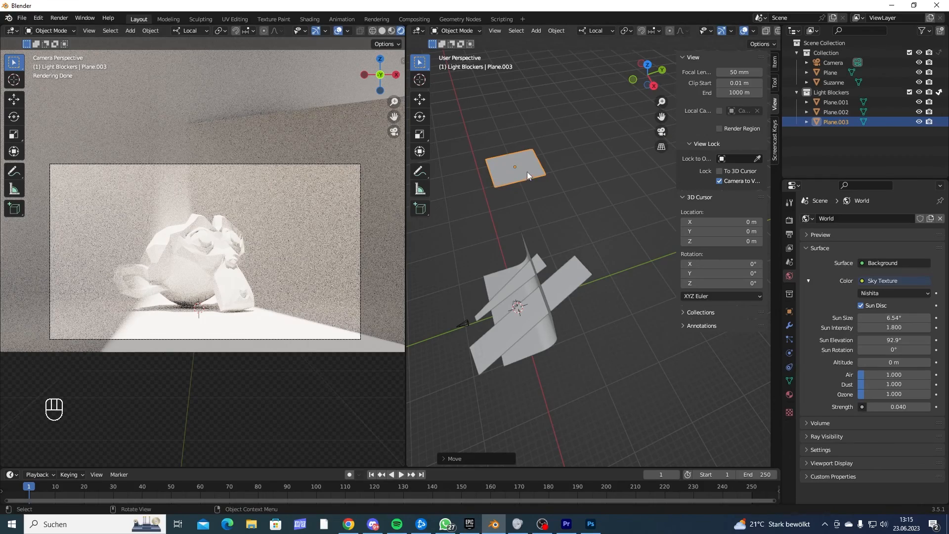
- Lower the third blocker plane along its local Z axis and shift it slightly along its local Y axis
{"action": "key", "text": "g"}
{"action": "key", "text": "z"}
{"action": "right_click", "coordinate": [527, 212]}
{"action": "key", "text": "g"}
{"action": "key", "text": "y"}
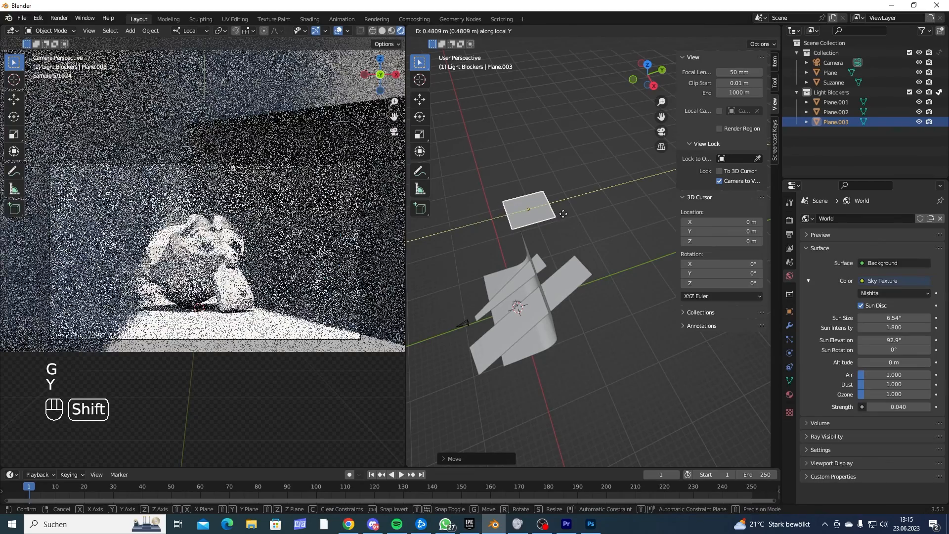
{"action": "left_click", "coordinate": [546, 214]}
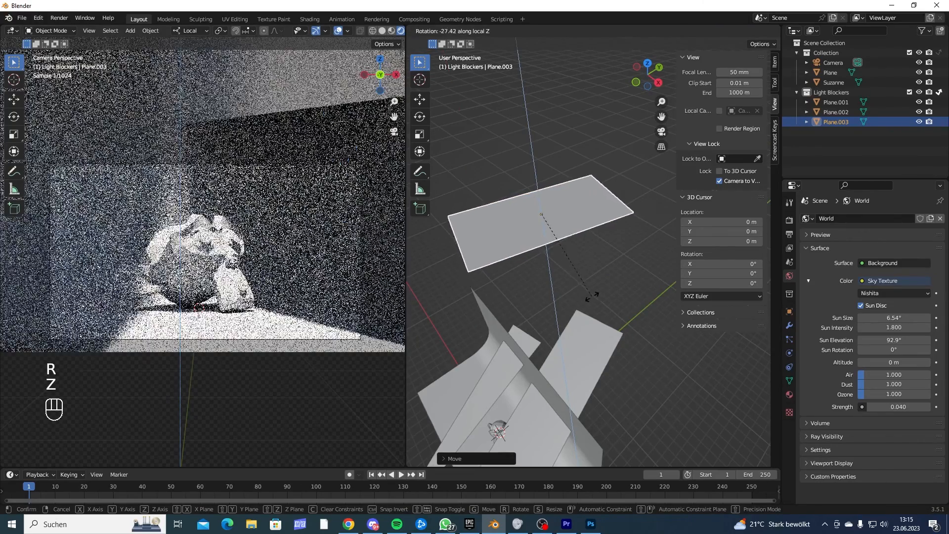
- Rotate the overhead plane about its local Z axis, adjust its height along Z, and move it freely about 2.9 m
{"action": "left_click", "coordinate": [583, 257]}
{"action": "mouse_move", "coordinate": [581, 251]}
{"action": "middle_mouse_down"}
{"action": "mouse_move", "coordinate": [571, 256]}
{"action": "mouse_move", "coordinate": [587, 249]}
{"action": "middle_mouse_up"}
{"action": "key", "text": "g"}
{"action": "key", "text": "z"}
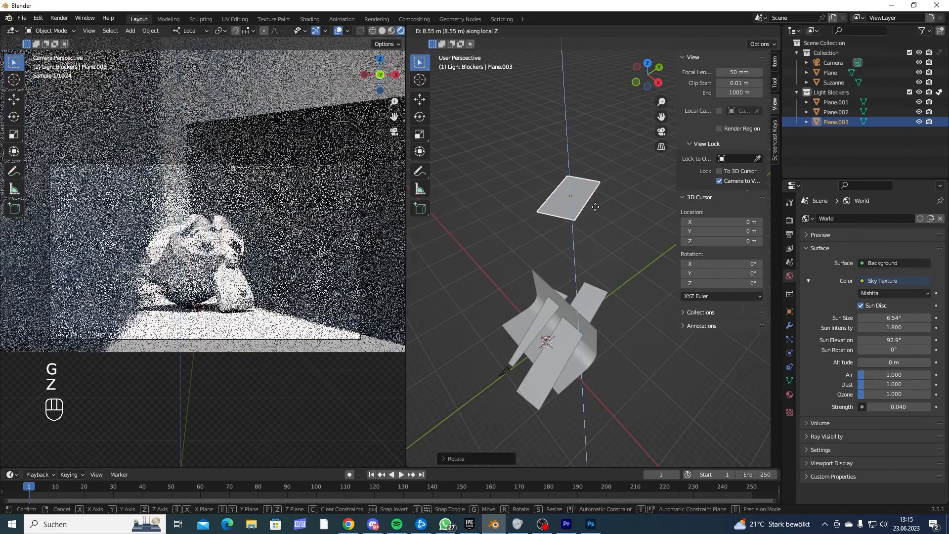
{"action": "left_click", "coordinate": [613, 253]}
{"action": "key", "text": "g"}
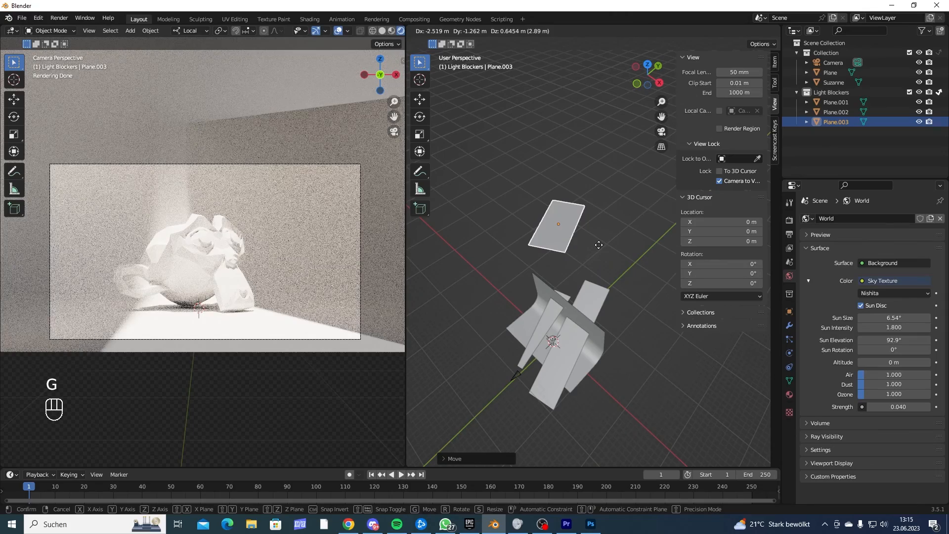
{"action": "left_click", "coordinate": [598, 245]}
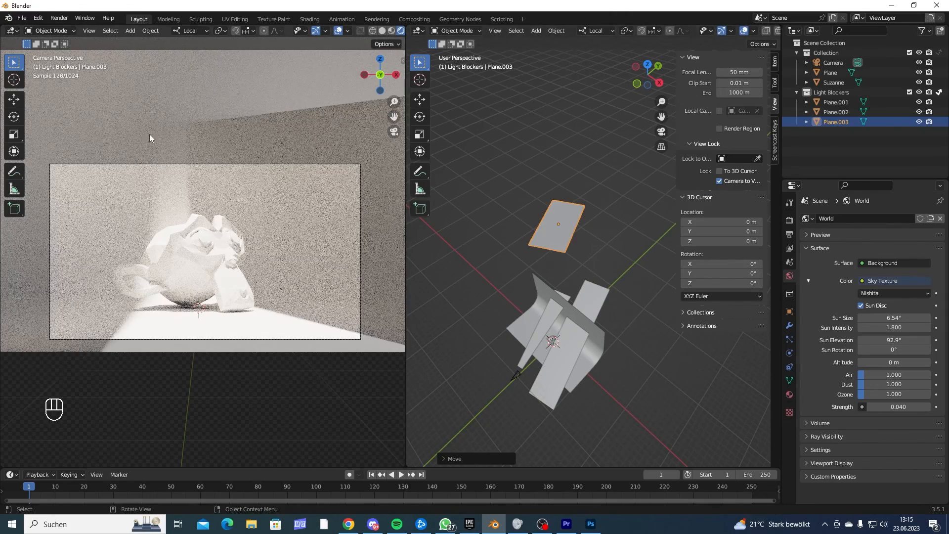
- Duplicate the overhead plane and place the copy on the camera side of the monkey head
{"action": "scroll", "coordinate": [600, 236], "scroll_direction": "down", "scroll_amount": 4}
{"action": "middle_click_drag", "start_coordinate": [601, 237], "coordinate": [583, 205]}
{"action": "middle_click_drag", "start_coordinate": [583, 205], "coordinate": [575, 228]}
{"action": "scroll", "coordinate": [585, 175], "scroll_direction": "up", "scroll_amount": 5}
{"action": "scroll", "coordinate": [593, 170], "scroll_direction": "down", "scroll_amount": 3}
{"action": "scroll", "coordinate": [594, 171], "scroll_direction": "up", "scroll_amount": 1}
{"action": "key", "text": "shift+d"}
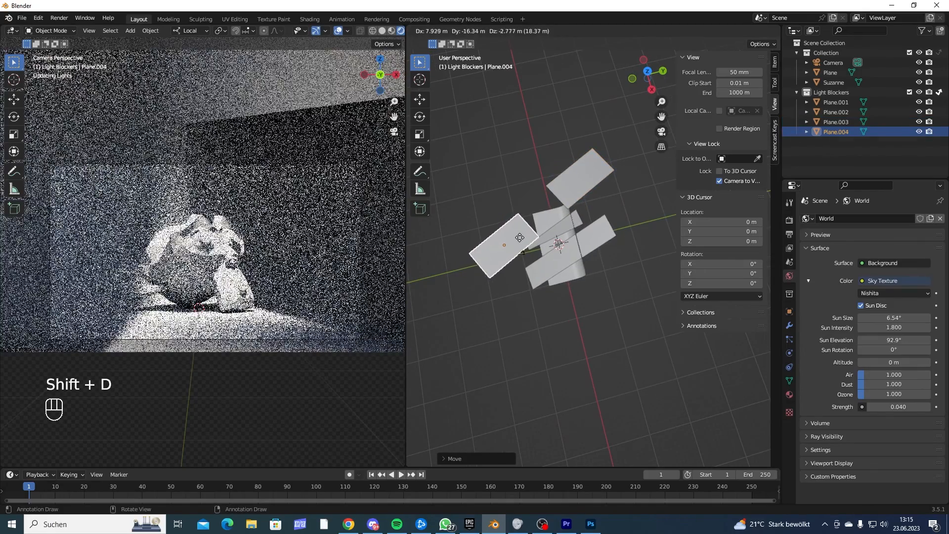
{"action": "left_click", "coordinate": [513, 242]}
- Rotate the duplicated overhead plane about its local Z axis across the other blockers and move it slightly toward the monkey head
{"action": "scroll", "coordinate": [512, 242], "scroll_direction": "up", "scroll_amount": 4}
{"action": "middle_click_drag", "start_coordinate": [513, 242], "coordinate": [592, 241]}
{"action": "key", "text": "r"}
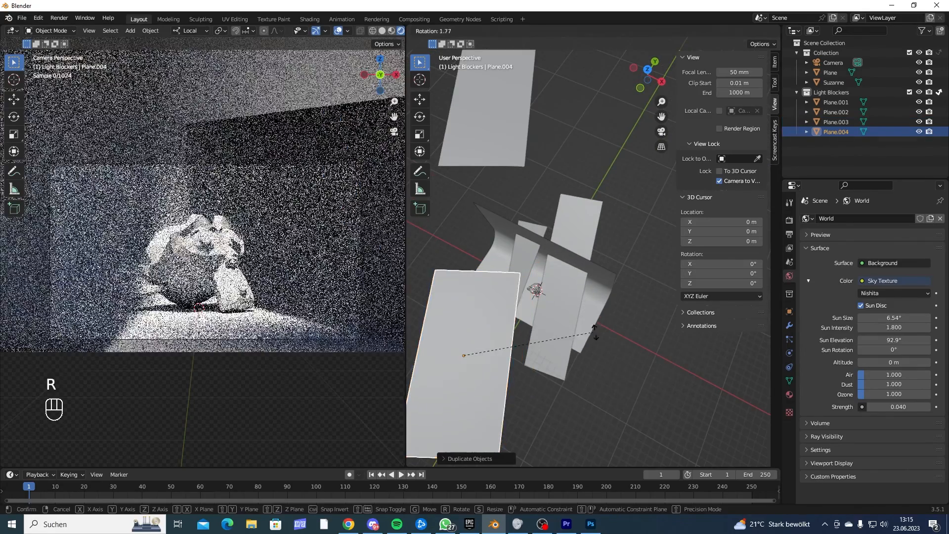
{"action": "key", "text": "z"}
{"action": "key", "text": "shift"}
{"action": "left_click", "coordinate": [521, 239]}
{"action": "key", "text": "g"}
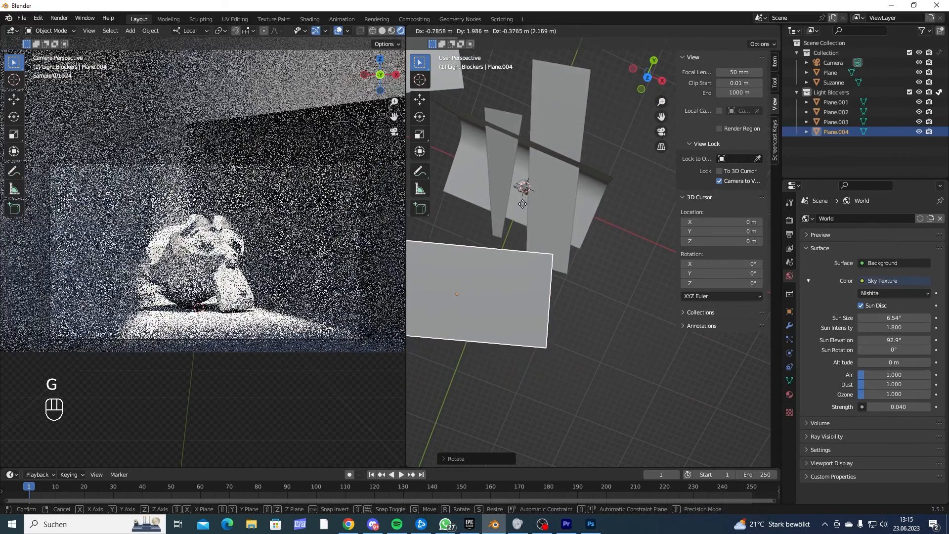
{"action": "left_click", "coordinate": [513, 248]}
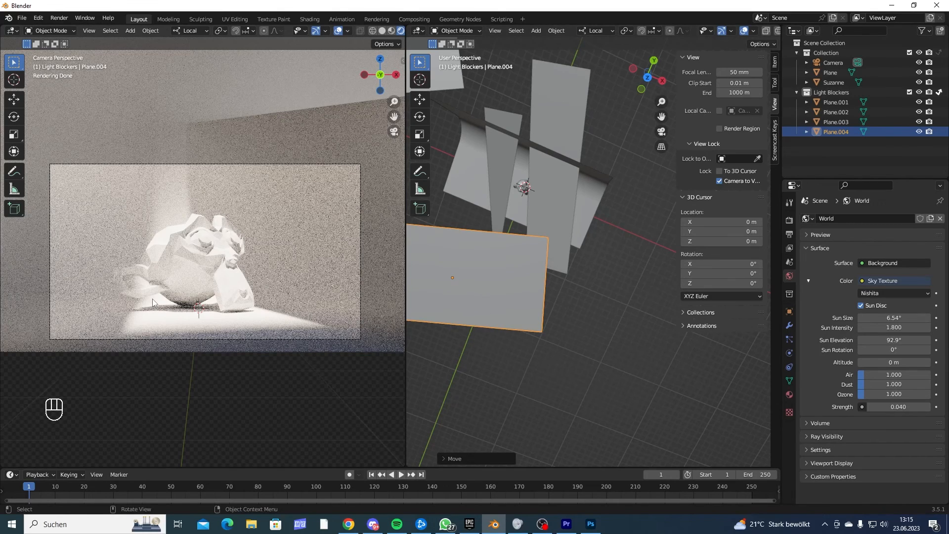
- Duplicate the camera-side overhead plane at a lower height and scale the copy down to about 0.19 of its size
{"action": "middle_click_drag", "start_coordinate": [508, 280], "coordinate": [485, 277], "text": "shift"}
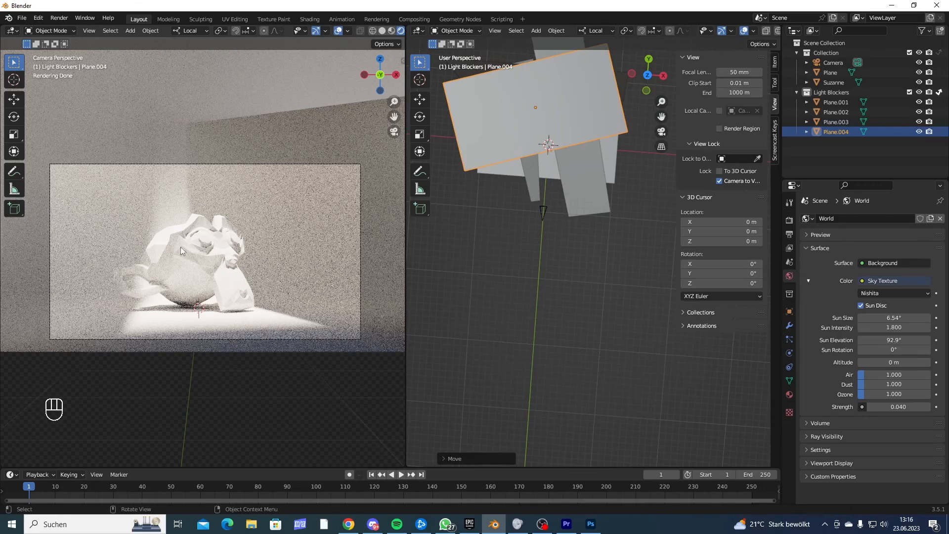
{"action": "middle_click_drag", "start_coordinate": [549, 164], "coordinate": [534, 87]}
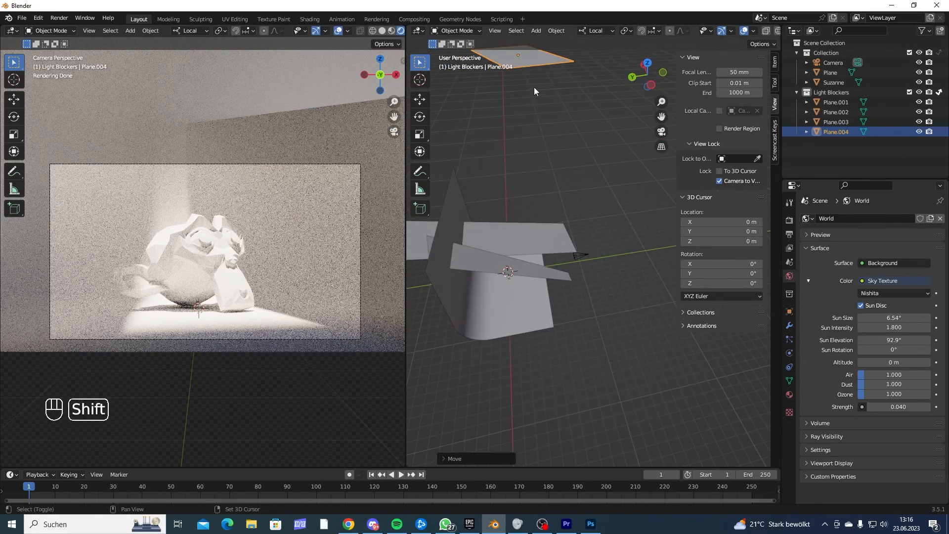
{"action": "key", "text": "shift+d"}
{"action": "left_click", "coordinate": [528, 322]}
{"action": "middle_click_drag", "start_coordinate": [528, 321], "coordinate": [564, 242]}
{"action": "scroll", "coordinate": [583, 230], "scroll_direction": "up", "scroll_amount": 3}
{"action": "key", "text": "s"}
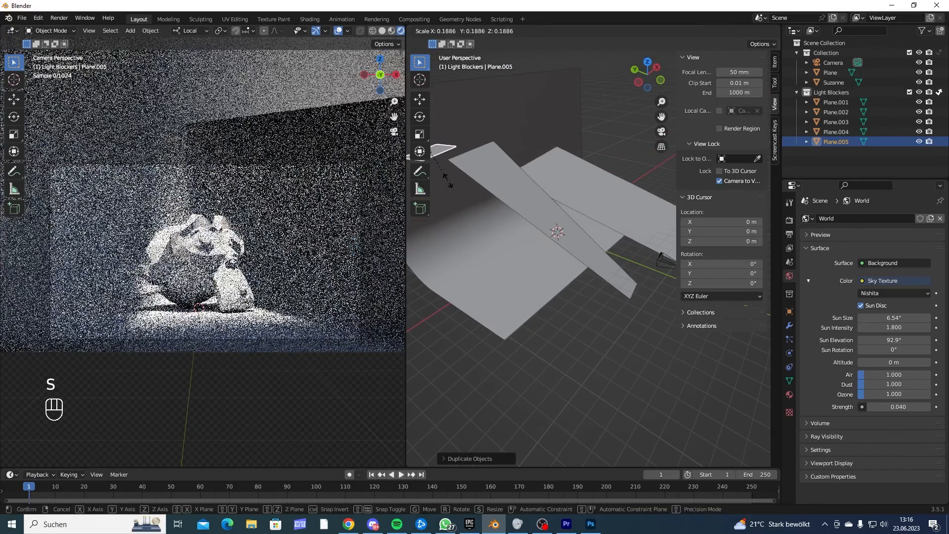
{"action": "left_click", "coordinate": [448, 183]}
- Move the small duplicate plane next to the monkey head and rescale it to fit beside the head
{"action": "middle_click_drag", "start_coordinate": [448, 187], "coordinate": [565, 204]}
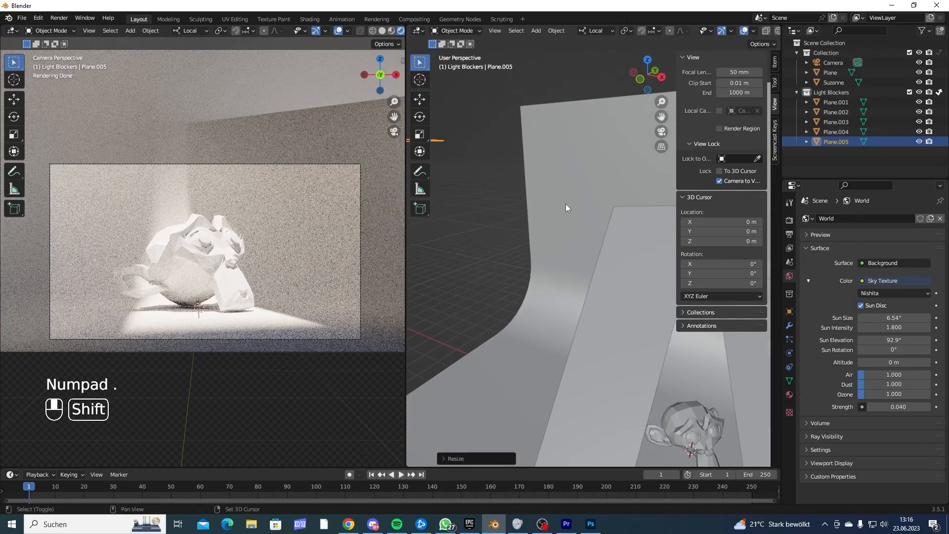
{"action": "key", "text": "g"}
{"action": "left_click", "coordinate": [506, 132]}
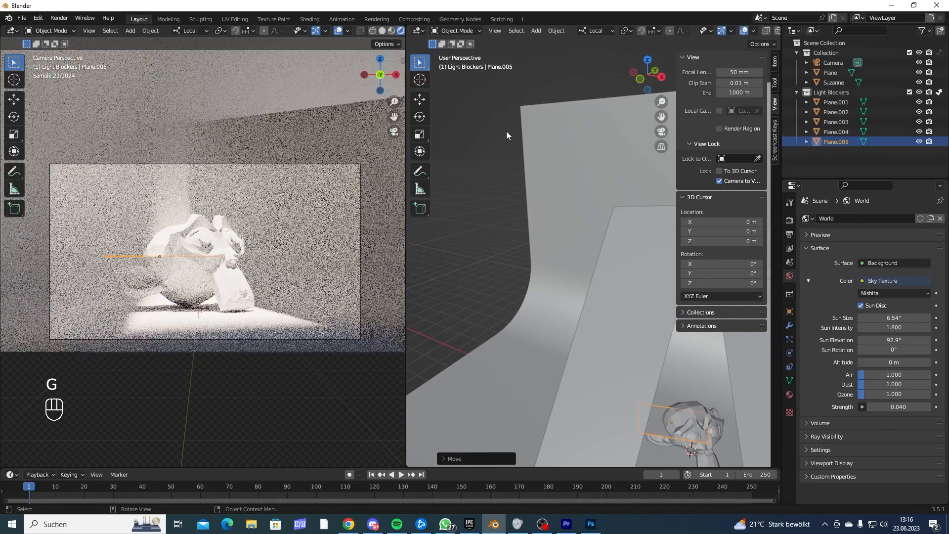
{"action": "key", "text": "KP_Decimal"}
{"action": "scroll", "coordinate": [619, 262], "scroll_direction": "down", "scroll_amount": 3}
{"action": "middle_click_drag", "start_coordinate": [609, 263], "coordinate": [634, 284]}
{"action": "key", "text": "s"}
{"action": "left_click", "coordinate": [626, 257]}
- Tilt the small plane about its local X axis and move it in front of the monkey head's lower ear and cheek
{"action": "key", "text": "r"}
{"action": "key", "text": "y"}
{"action": "key", "text": "x"}
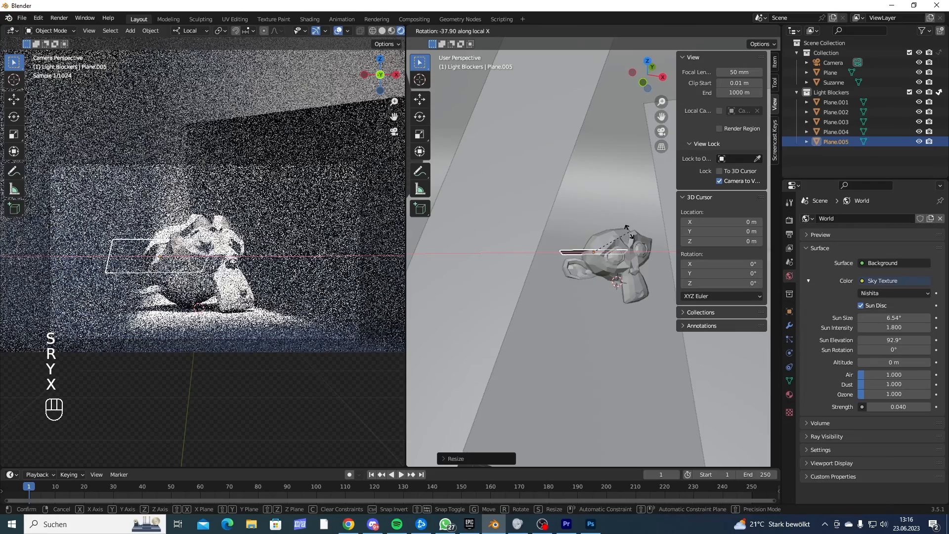
{"action": "left_click", "coordinate": [616, 277]}
{"action": "middle_click_drag", "start_coordinate": [616, 277], "coordinate": [626, 294]}
{"action": "key", "text": "g"}
{"action": "left_click", "coordinate": [603, 274]}
{"action": "scroll", "coordinate": [459, 304], "scroll_direction": "up", "scroll_amount": 3}
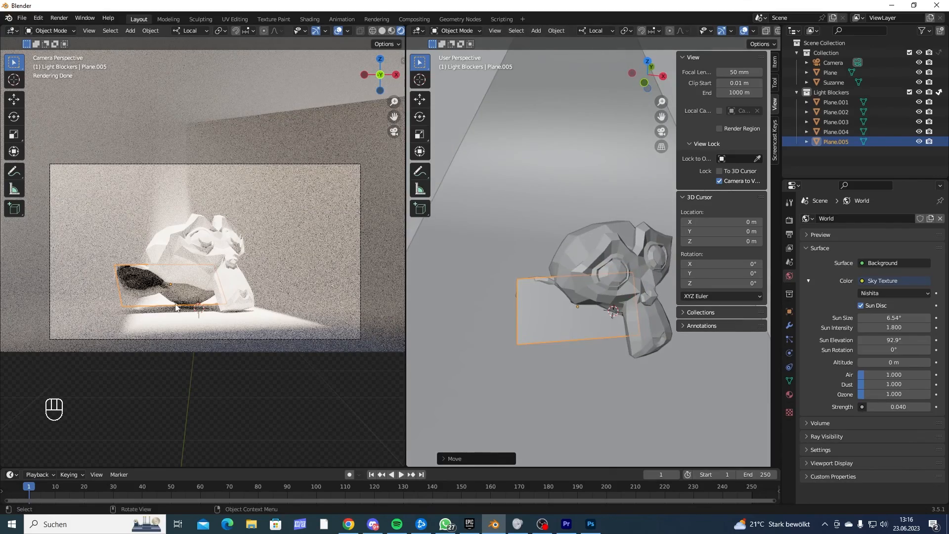
- Adjust the small plane's tilt about its local X axis and move it away from the monkey head toward the camera side
{"action": "scroll", "coordinate": [177, 308], "scroll_direction": "up", "scroll_amount": 8}
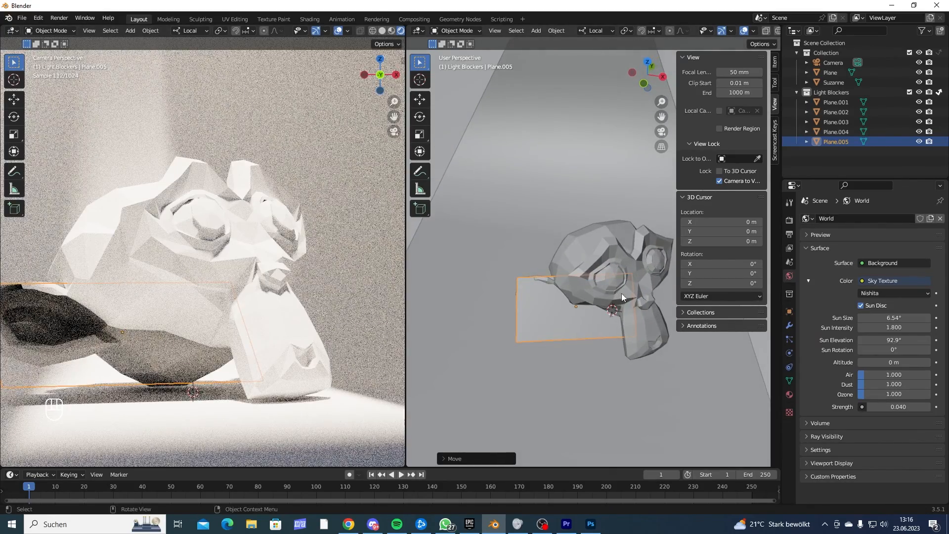
{"action": "key", "text": "r"}
{"action": "key", "text": "z"}
{"action": "key", "text": "y"}
{"action": "key", "text": "x"}
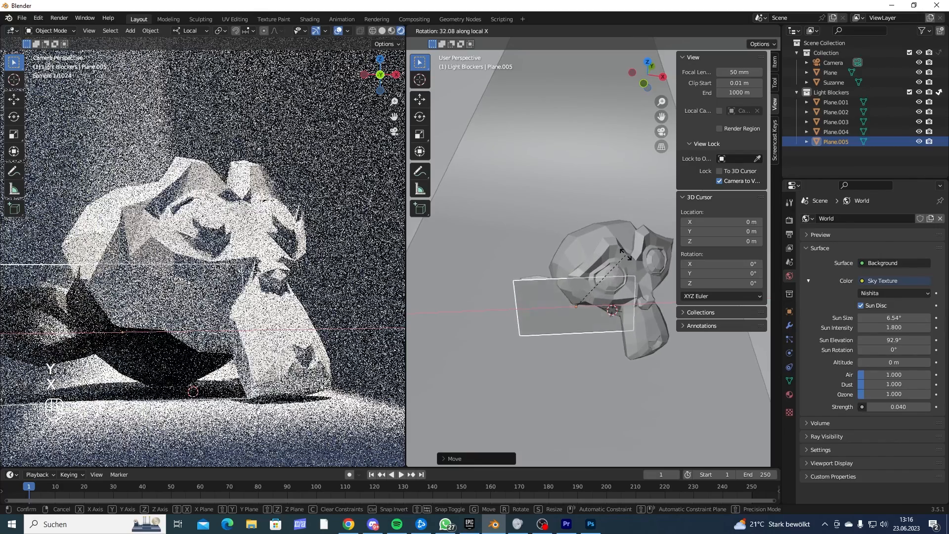
{"action": "left_click", "coordinate": [632, 291]}
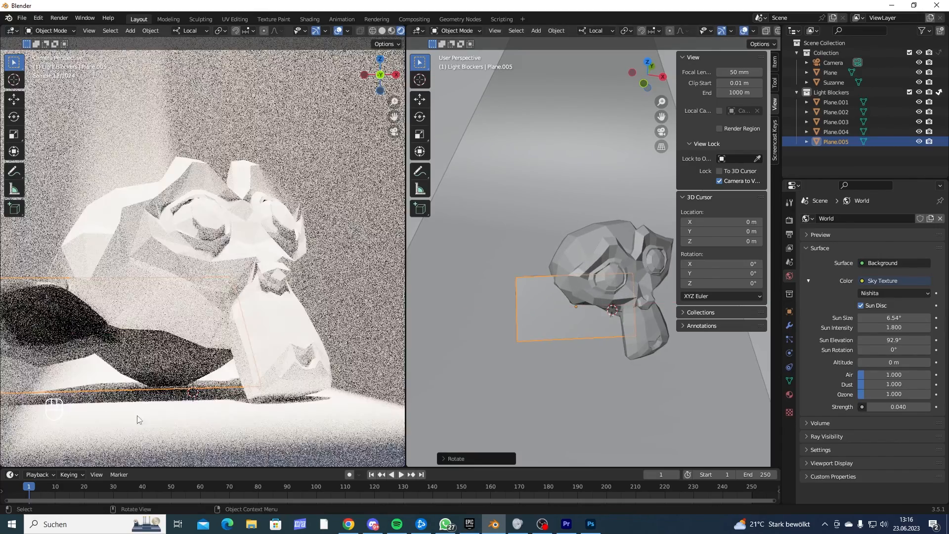
{"action": "middle_click_drag", "start_coordinate": [625, 276], "coordinate": [575, 301]}
{"action": "key", "text": "g"}
{"action": "left_click", "coordinate": [560, 290]}
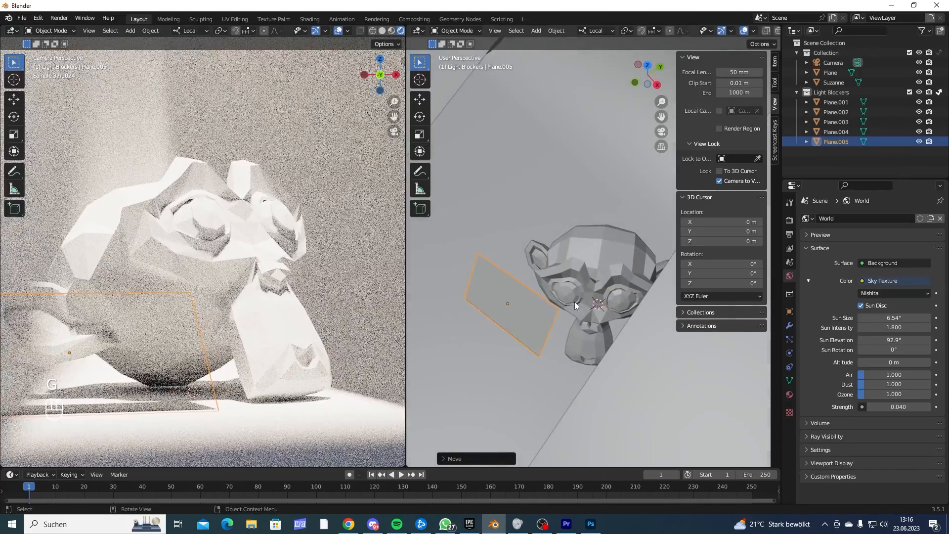
- Tilt the small plane flatter about its local X axis and move it about 0.4 m back toward the monkey head's chin
{"action": "key", "text": "r"}
{"action": "key", "text": "y"}
{"action": "key", "text": "x"}
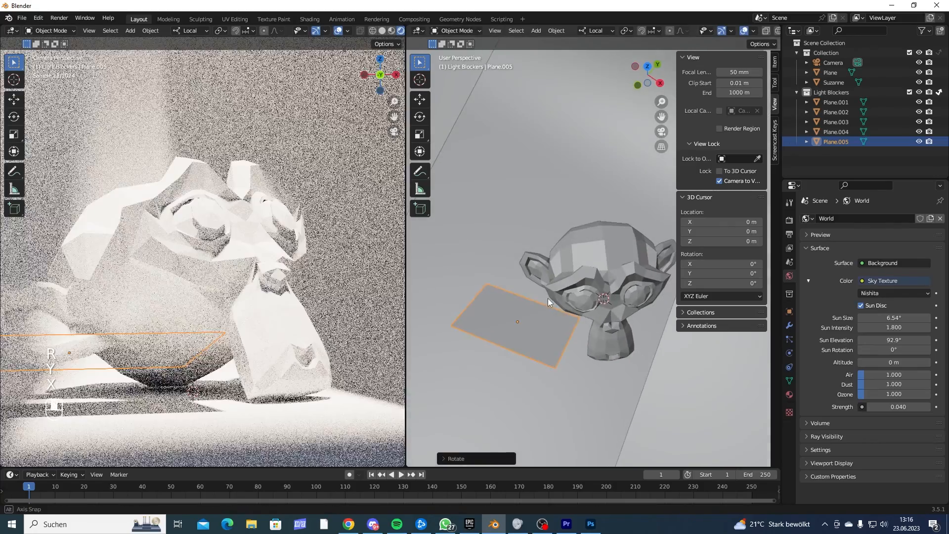
{"action": "left_click", "coordinate": [548, 299]}
{"action": "key", "text": "g"}
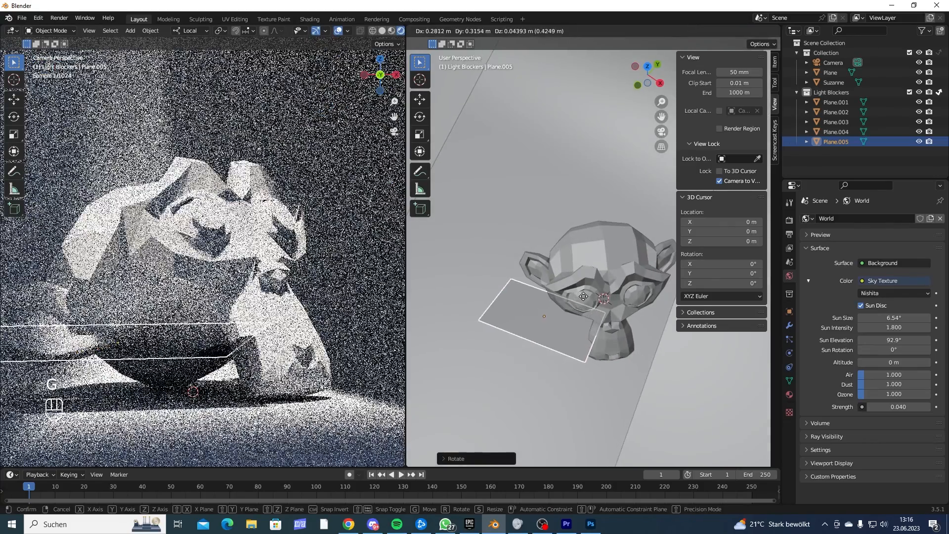
{"action": "left_click", "coordinate": [588, 297]}
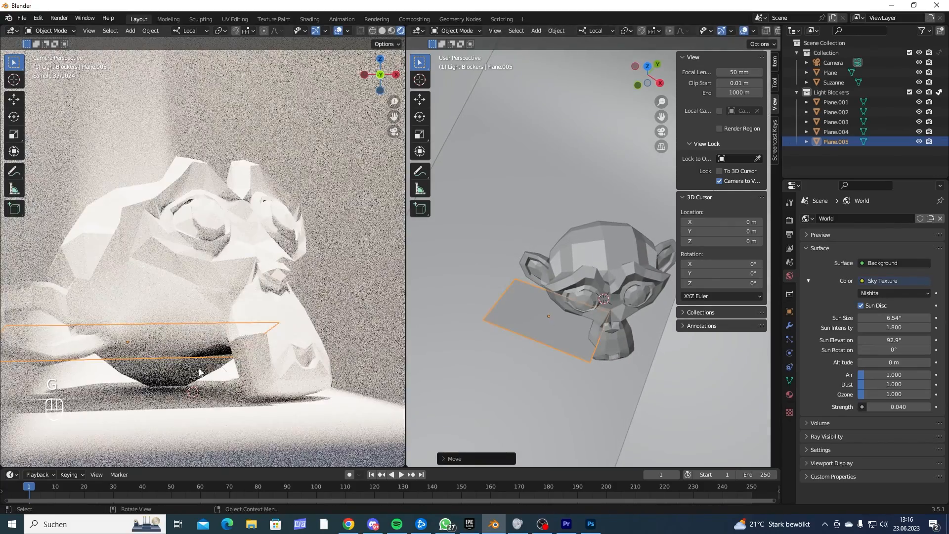
- Toggle the small blocker plane's visibility off and on to compare its effect on the monkey head's lighting
{"action": "middle_click_drag", "start_coordinate": [491, 369], "coordinate": [589, 295]}
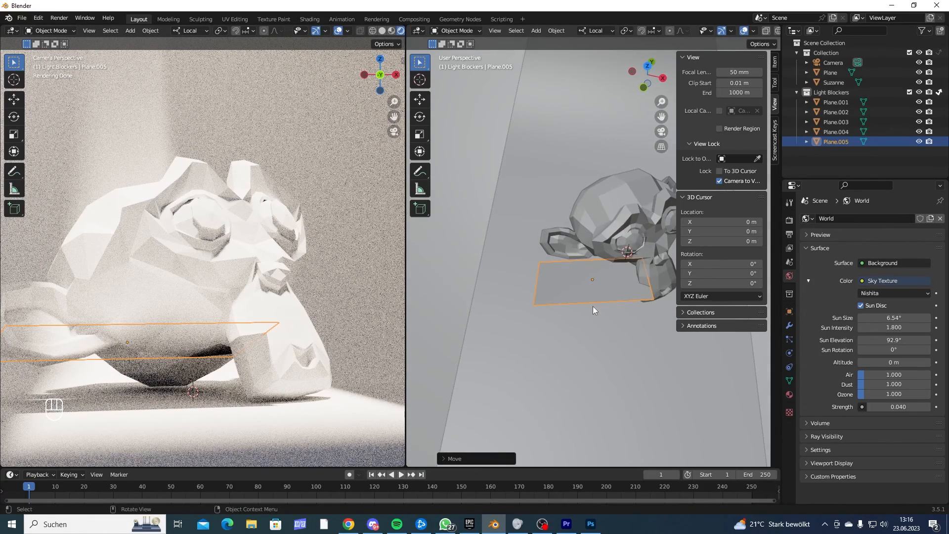
{"action": "scroll", "coordinate": [153, 396], "scroll_direction": "down", "scroll_amount": 2}
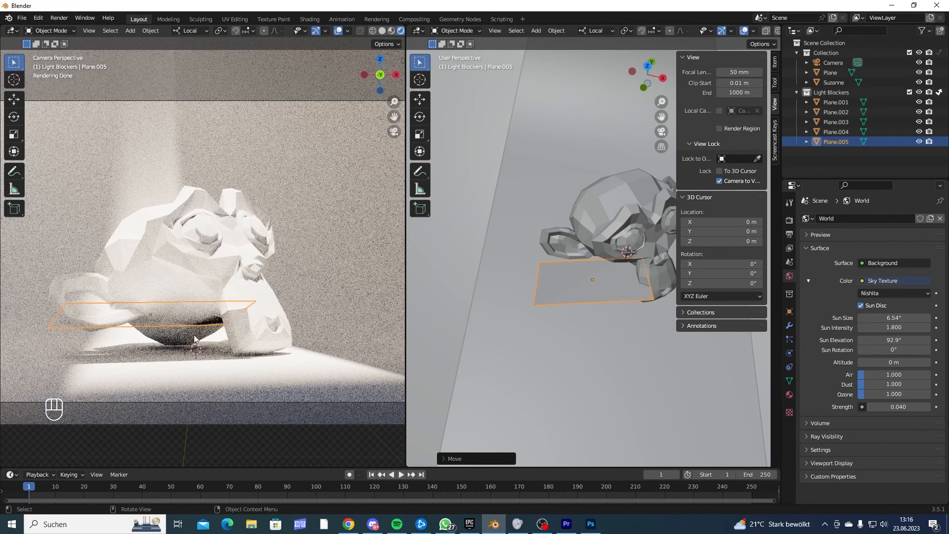
{"action": "key", "text": "h"}
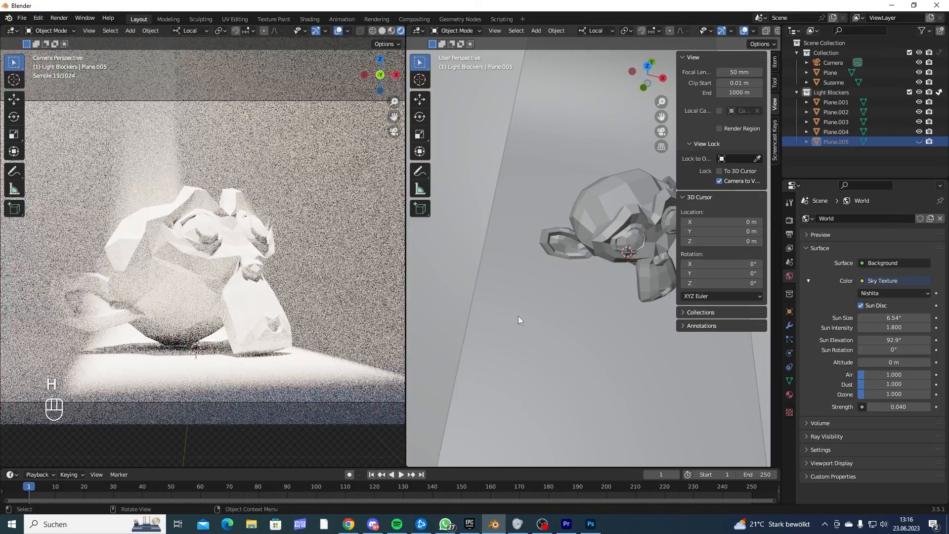
{"action": "left_click", "coordinate": [919, 143]}
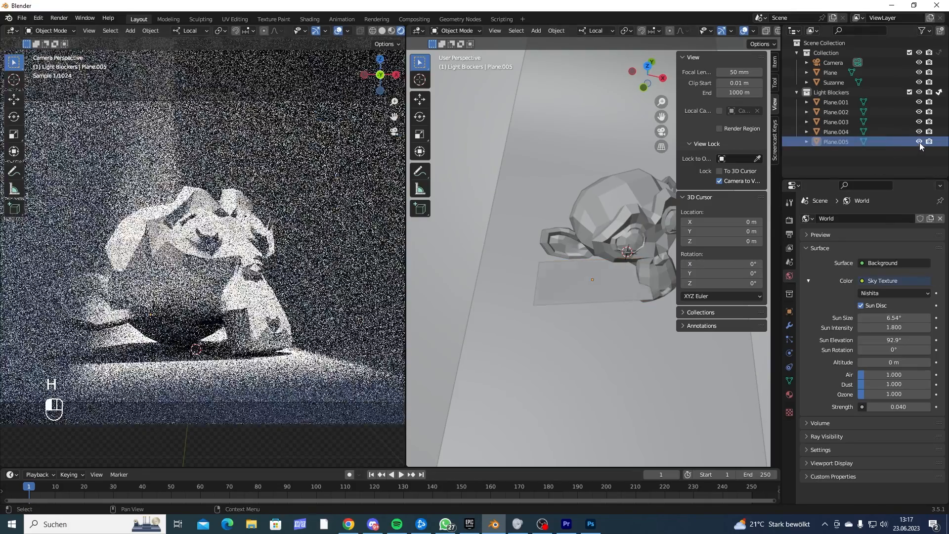
{"action": "left_click", "coordinate": [919, 143]}
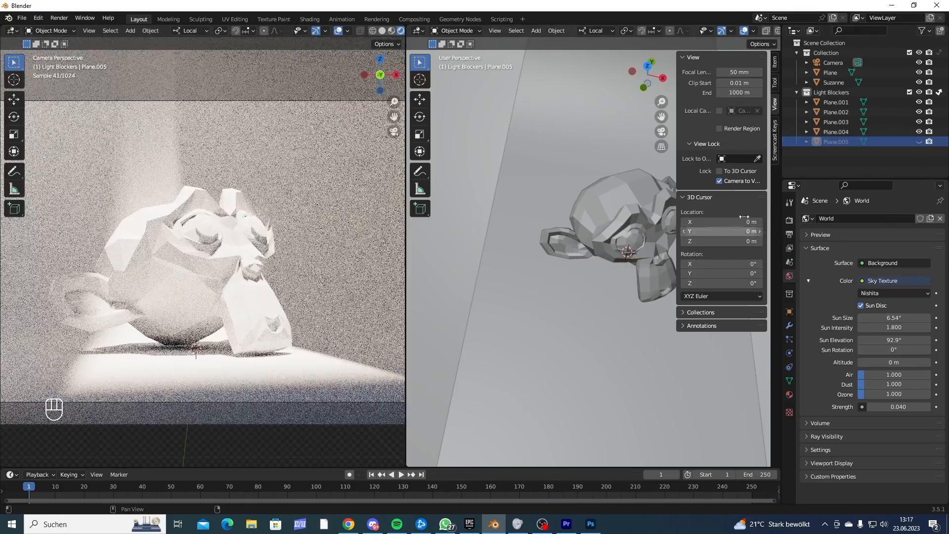
{"action": "left_click", "coordinate": [918, 142]}
- Tilt the small plane steeply about its local X axis and move it slightly upward beside the monkey head's cheek
{"action": "mouse_move", "coordinate": [561, 309]}
{"action": "middle_mouse_down", "text": "shift"}
{"action": "mouse_move", "coordinate": [519, 320]}
{"action": "mouse_move", "coordinate": [568, 301]}
{"action": "middle_mouse_up", "text": "shift"}
{"action": "key", "text": "r"}
{"action": "key", "text": "y"}
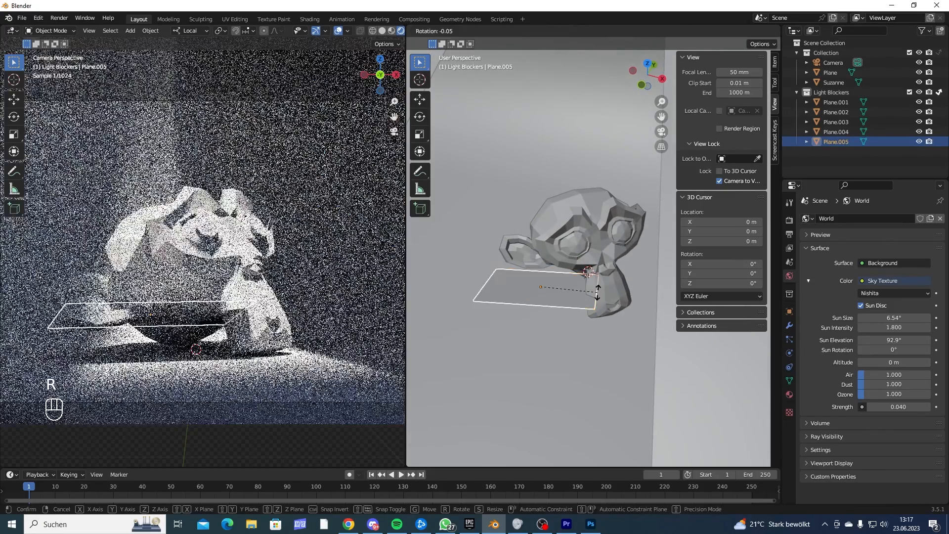
{"action": "key", "text": "x"}
{"action": "left_click", "coordinate": [593, 323]}
{"action": "key", "text": "g"}
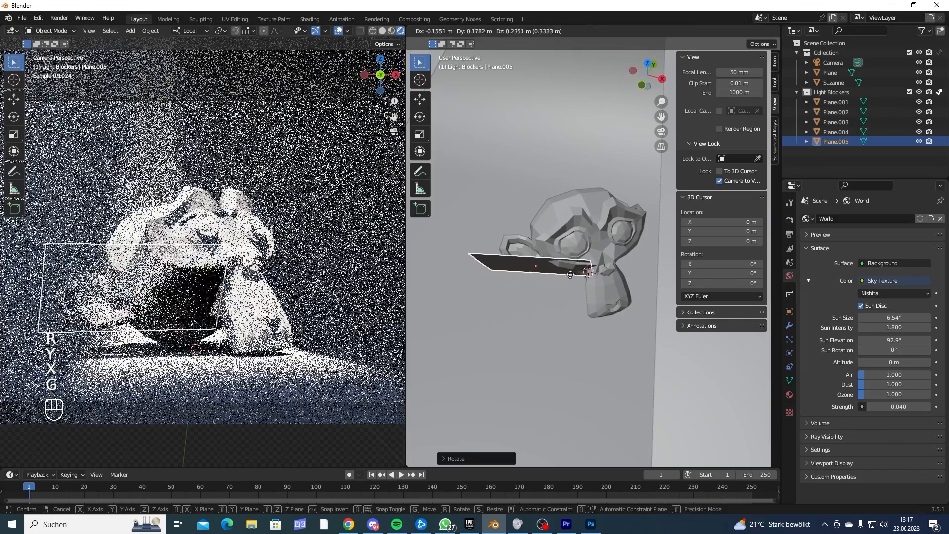
{"action": "left_click", "coordinate": [576, 281]}
- Try a duplicate of the small plane higher beside the monkey head, delete it, and reselect the original small plane
{"action": "middle_click_drag", "start_coordinate": [576, 281], "coordinate": [520, 269]}
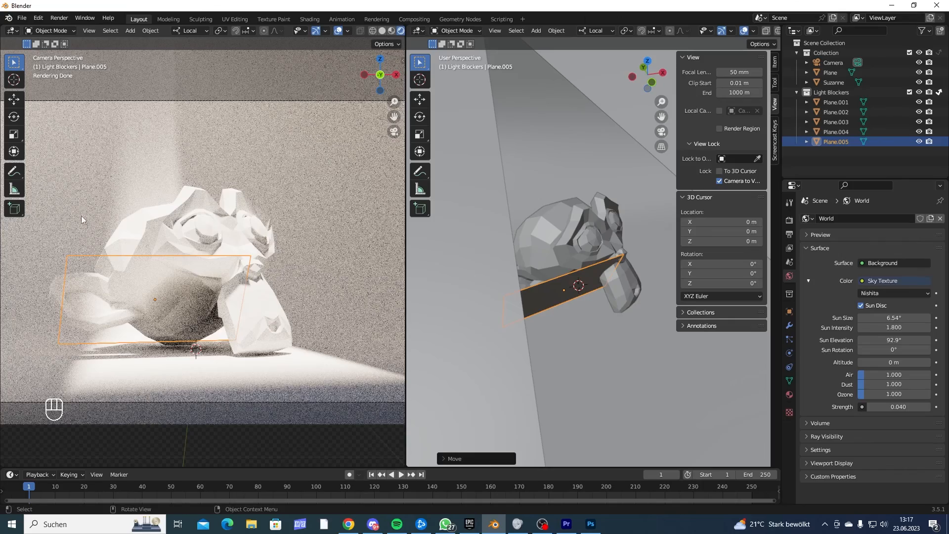
{"action": "key", "text": "shift+d"}
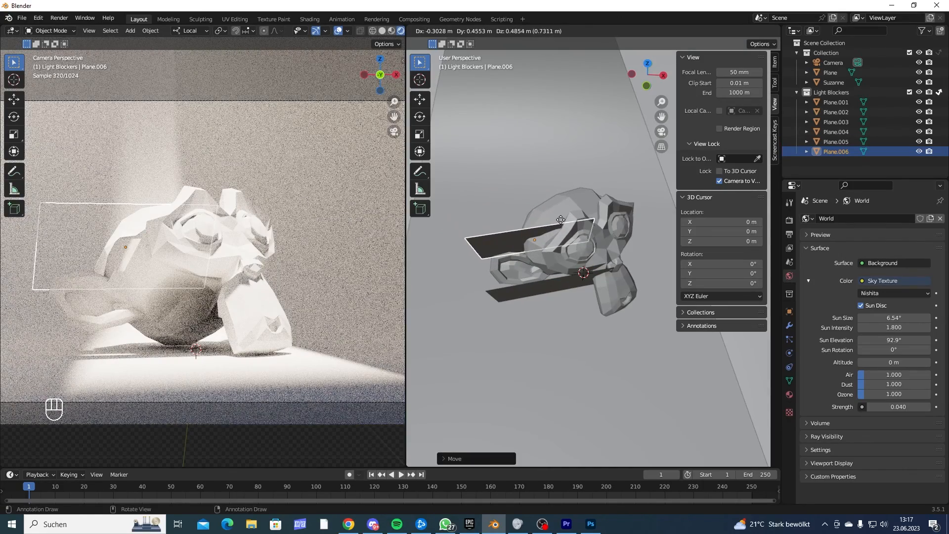
{"action": "left_click", "coordinate": [560, 219]}
{"action": "key", "text": "x"}
{"action": "left_click", "coordinate": [550, 289]}
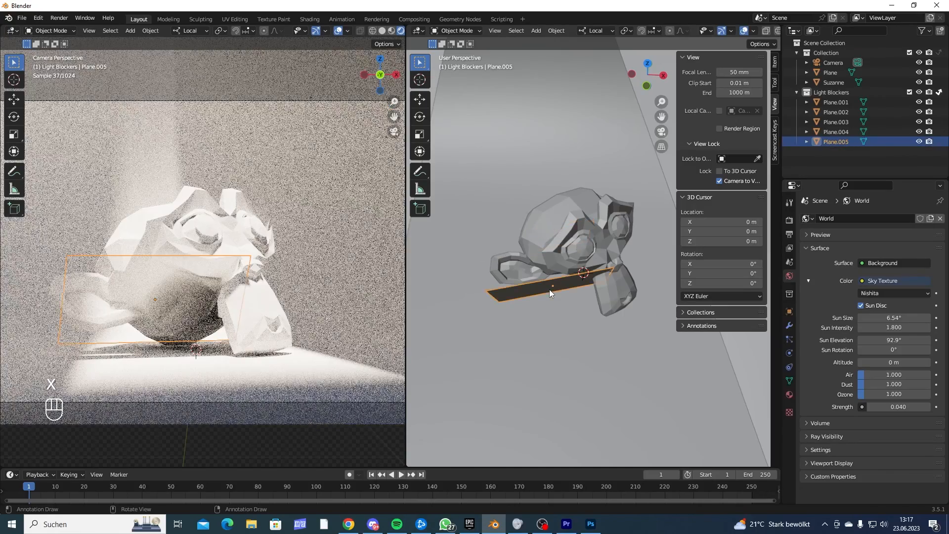
- Delete the small blocker plane beside the monkey head and inspect the layout of the remaining blocker planes
{"action": "key", "text": "x"}
{"action": "scroll", "coordinate": [263, 261], "scroll_direction": "down", "scroll_amount": 2}
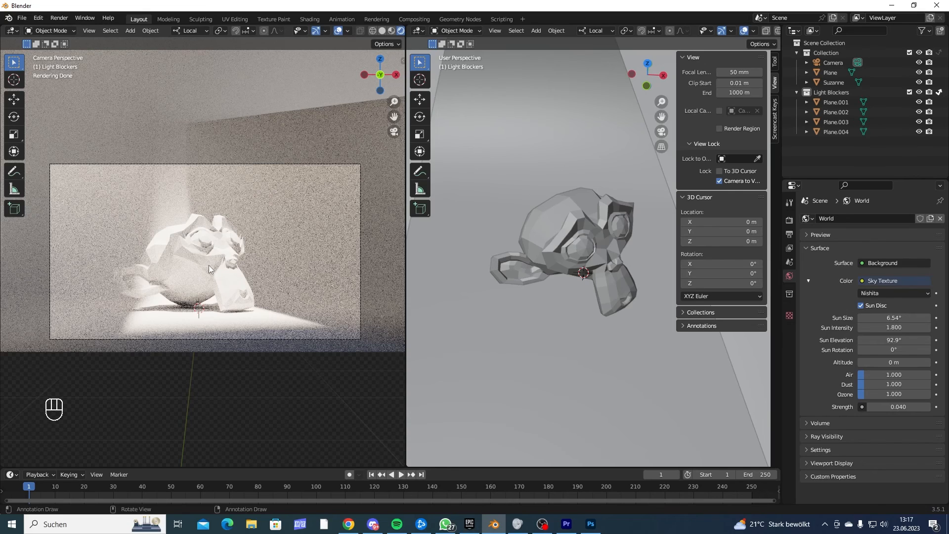
{"action": "scroll", "coordinate": [582, 180], "scroll_direction": "down", "scroll_amount": 5}
{"action": "middle_click_drag", "start_coordinate": [581, 180], "coordinate": [563, 269]}
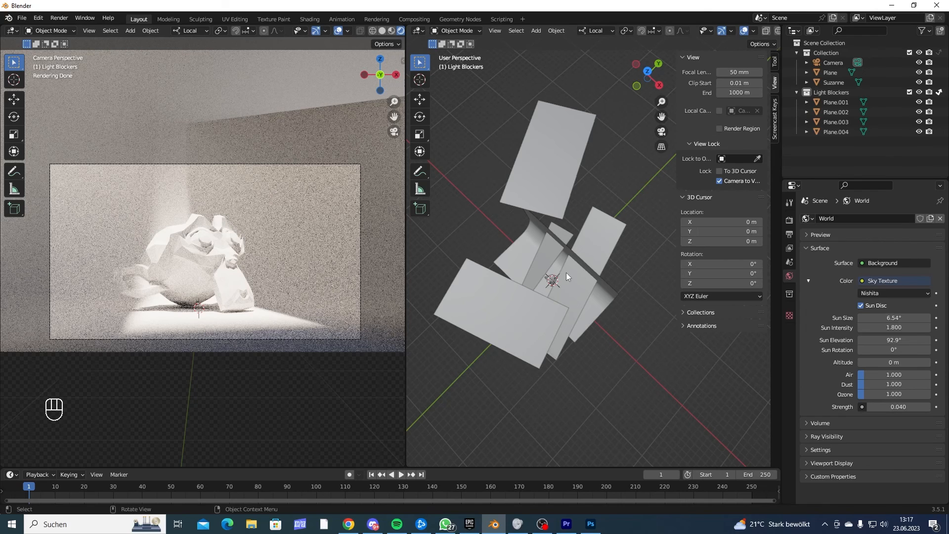
{"action": "middle_click_drag", "start_coordinate": [565, 274], "coordinate": [587, 222]}
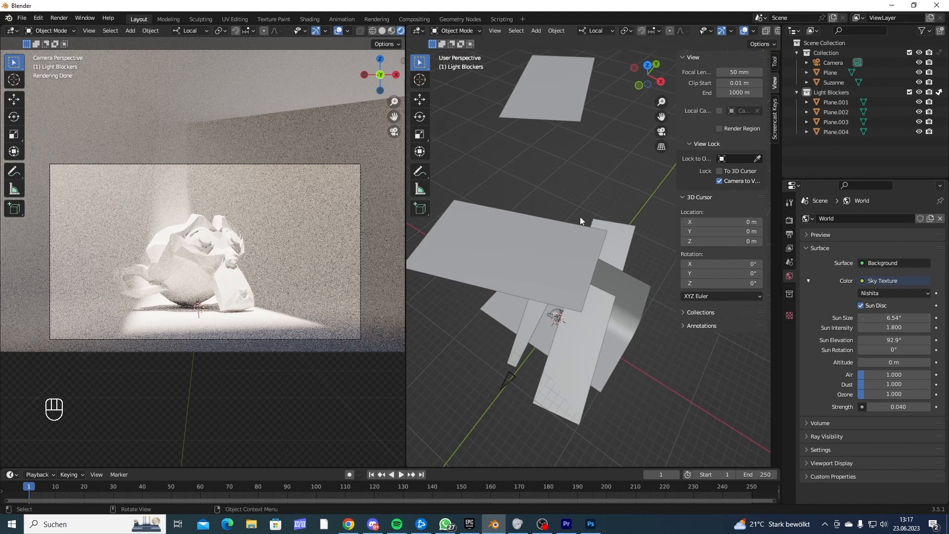
{"action": "scroll", "coordinate": [548, 193], "scroll_direction": "down", "scroll_amount": 3}
{"action": "middle_click_drag", "start_coordinate": [546, 176], "coordinate": [542, 168]}
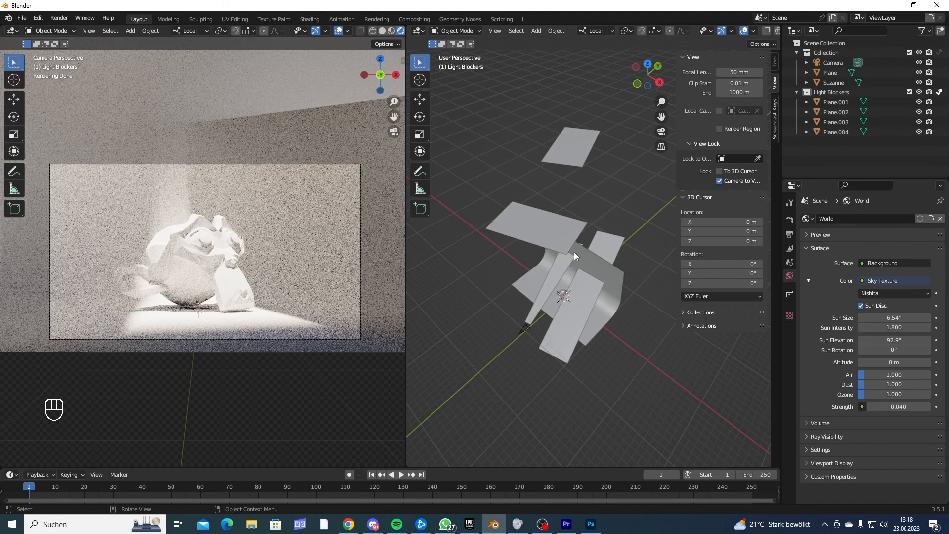
{"action": "middle_click_drag", "start_coordinate": [568, 260], "coordinate": [574, 287]}
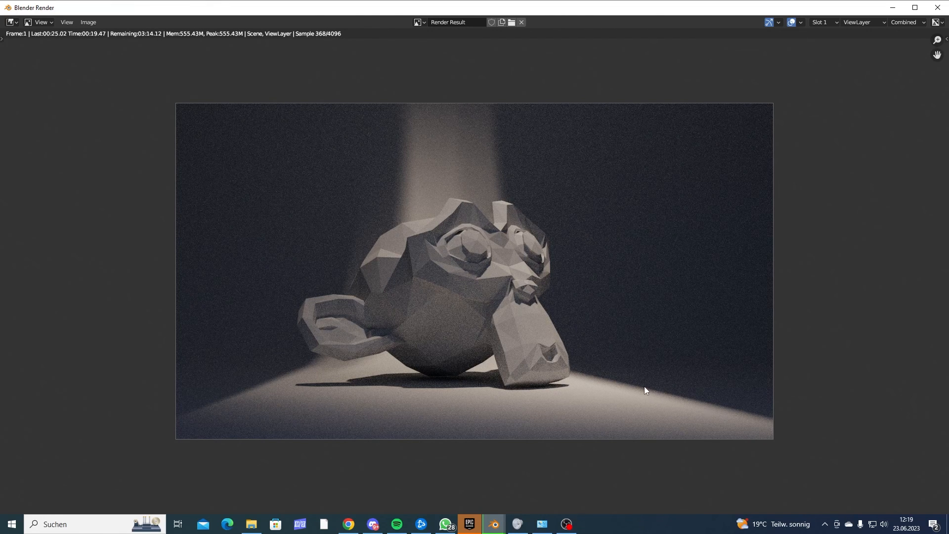
- Close the render result and examine how the large blocker planes are arranged around and above the monkey head
{"action": "left_click", "coordinate": [937, 8]}
{"action": "middle_click_drag", "start_coordinate": [584, 292], "coordinate": [547, 278]}
{"action": "mouse_move", "coordinate": [534, 219]}
{"action": "middle_mouse_down", "text": "shift"}
{"action": "mouse_move", "coordinate": [555, 255]}
{"action": "mouse_move", "coordinate": [538, 225]}
{"action": "mouse_move", "coordinate": [548, 221]}
{"action": "middle_mouse_up", "text": "shift"}
{"action": "middle_click_drag", "start_coordinate": [544, 198], "coordinate": [595, 195], "text": "shift"}
{"action": "scroll", "coordinate": [595, 195], "scroll_direction": "up", "scroll_amount": 3}
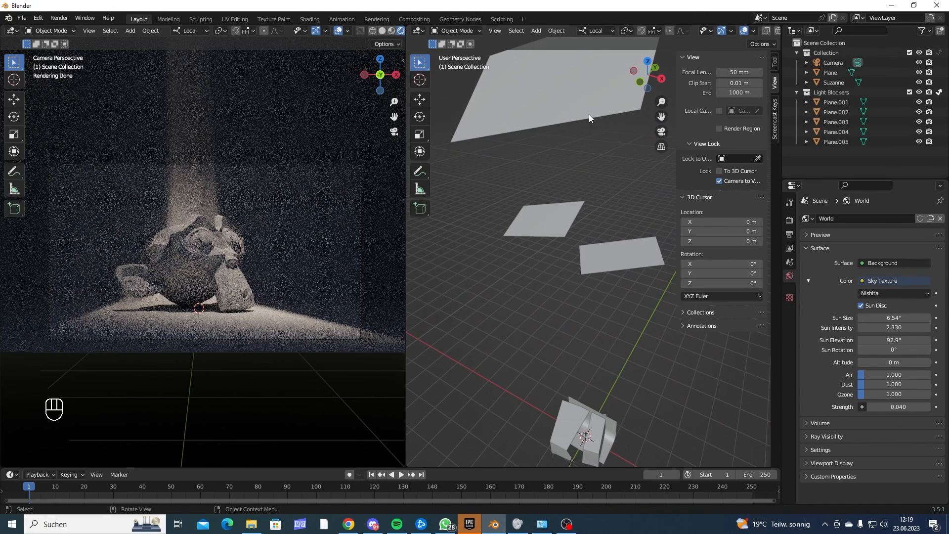
{"action": "middle_click_drag", "start_coordinate": [587, 93], "coordinate": [628, 238], "text": "shift"}
{"action": "middle_click_drag", "start_coordinate": [631, 156], "coordinate": [605, 181], "text": "shift"}
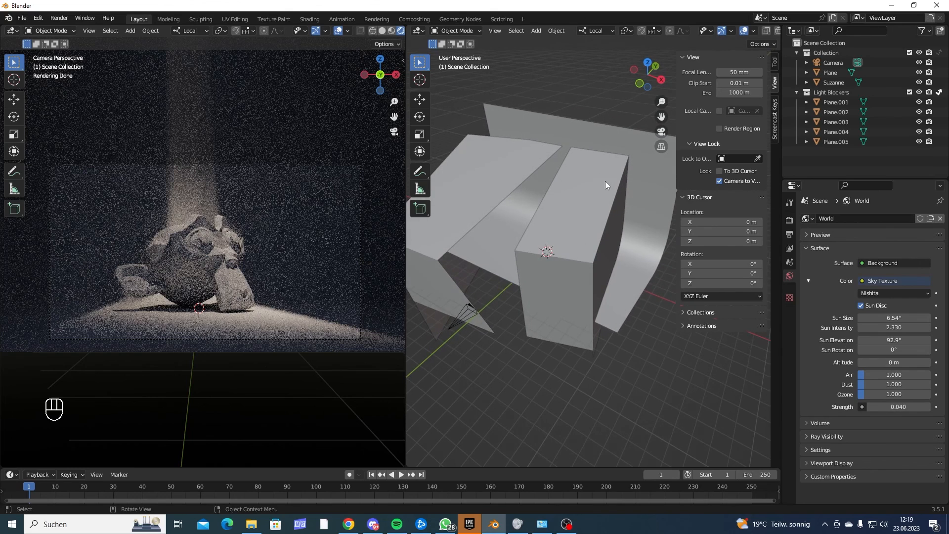
{"action": "middle_click_drag", "start_coordinate": [579, 241], "coordinate": [519, 220], "text": "shift"}
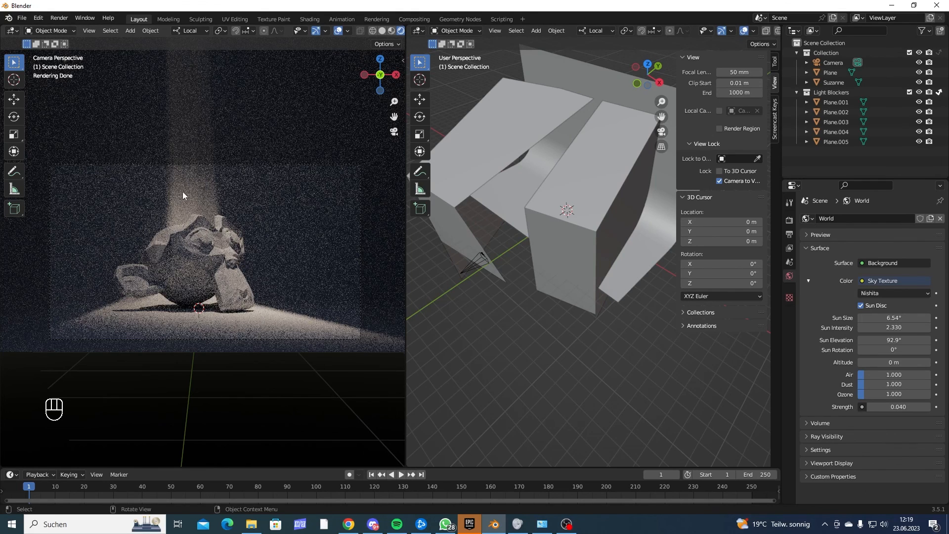
{"action": "mouse_move", "coordinate": [593, 205]}
{"action": "middle_mouse_down", "text": "shift"}
{"action": "mouse_move", "coordinate": [572, 201]}
{"action": "mouse_move", "coordinate": [584, 205]}
{"action": "mouse_move", "coordinate": [576, 208]}
{"action": "middle_mouse_up", "text": "shift"}
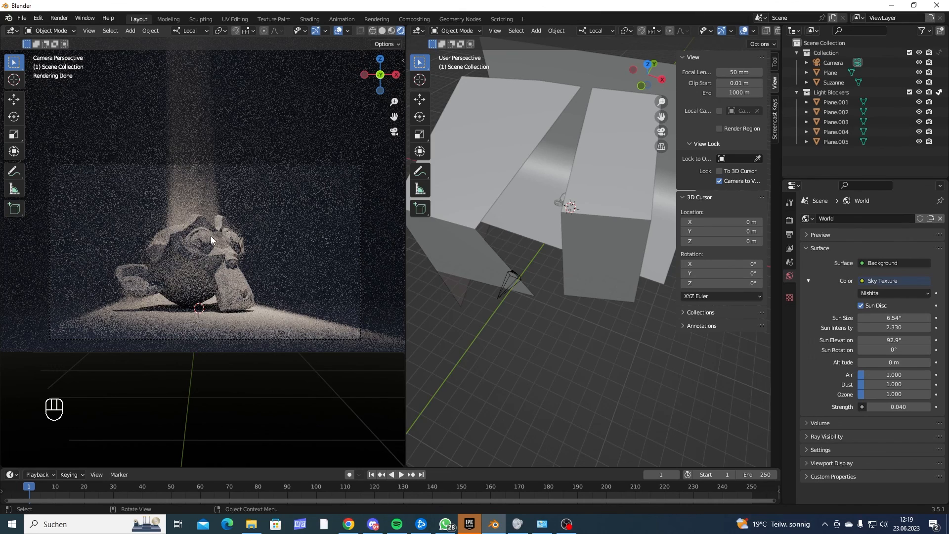
{"action": "key", "text": "shift"}
{"action": "scroll", "coordinate": [554, 225], "scroll_direction": "down", "scroll_amount": 3}
{"action": "middle_click_drag", "start_coordinate": [623, 212], "coordinate": [606, 224], "text": "shift"}
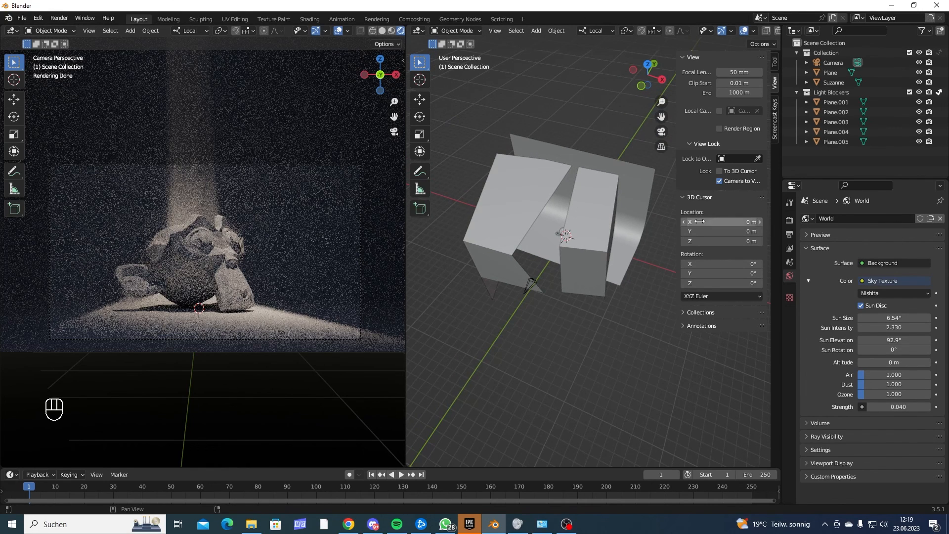
- Review the render sampling and Color Management settings, and render the current frame of the monkey head
{"action": "left_click", "coordinate": [790, 222]}
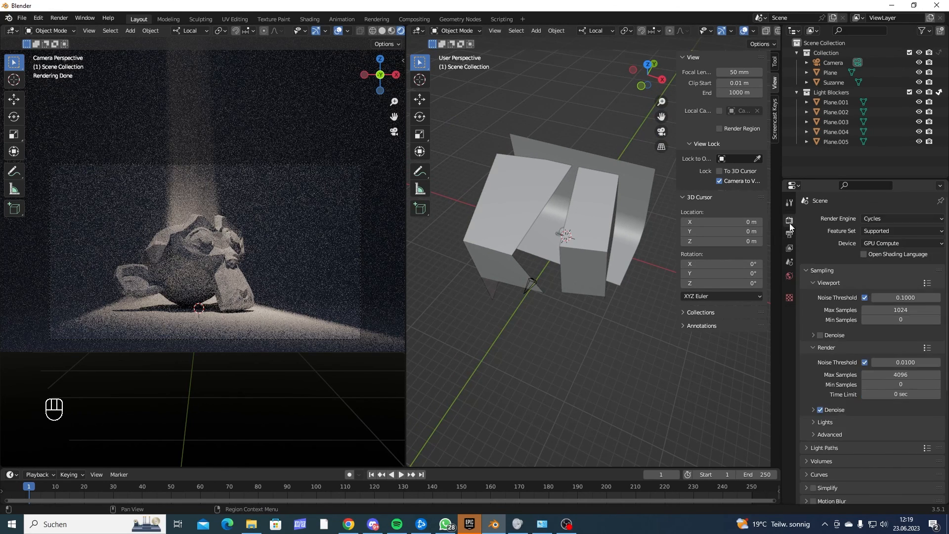
{"action": "scroll", "coordinate": [813, 301], "scroll_direction": "down", "scroll_amount": 5}
{"action": "scroll", "coordinate": [820, 423], "scroll_direction": "up", "scroll_amount": 5}
{"action": "scroll", "coordinate": [810, 228], "scroll_direction": "down", "scroll_amount": 6}
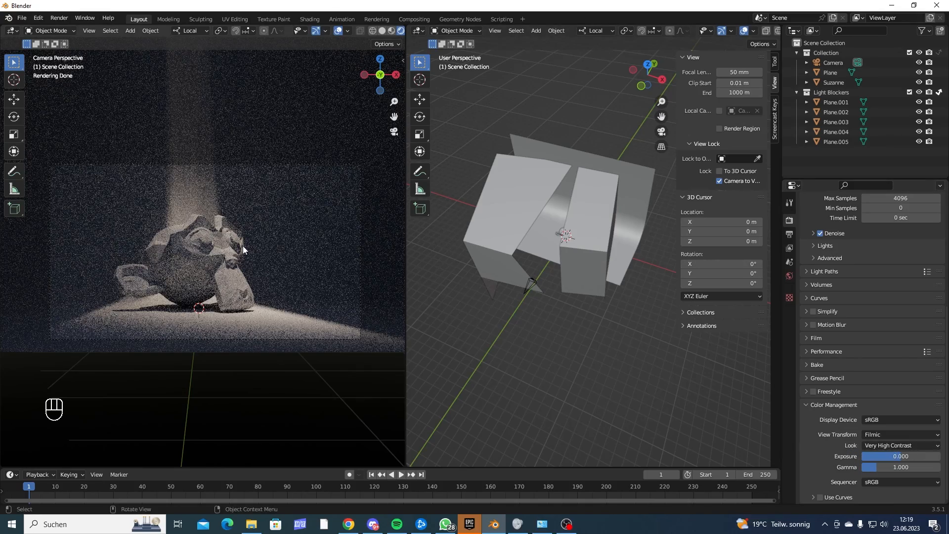
{"action": "key", "text": "F12"}
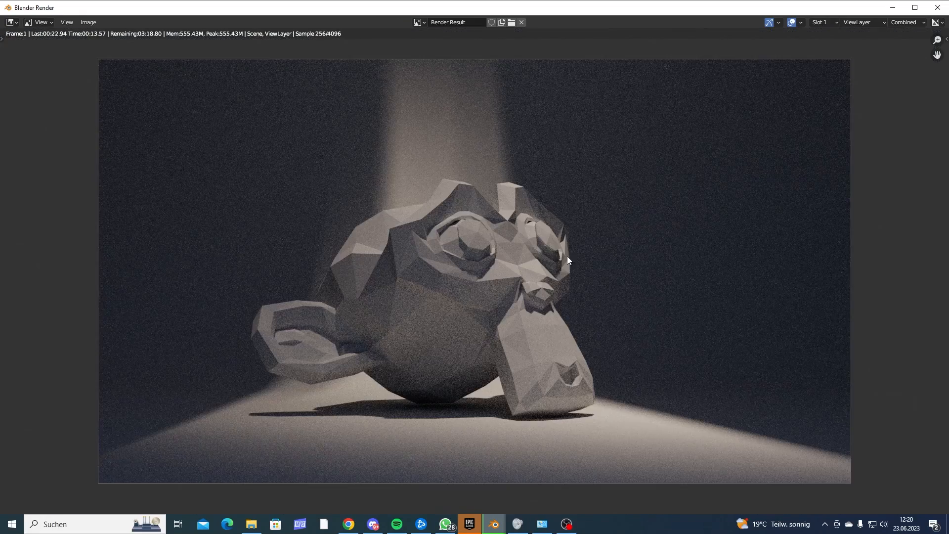
{"action": "middle_click_drag", "start_coordinate": [536, 243], "coordinate": [554, 255]}
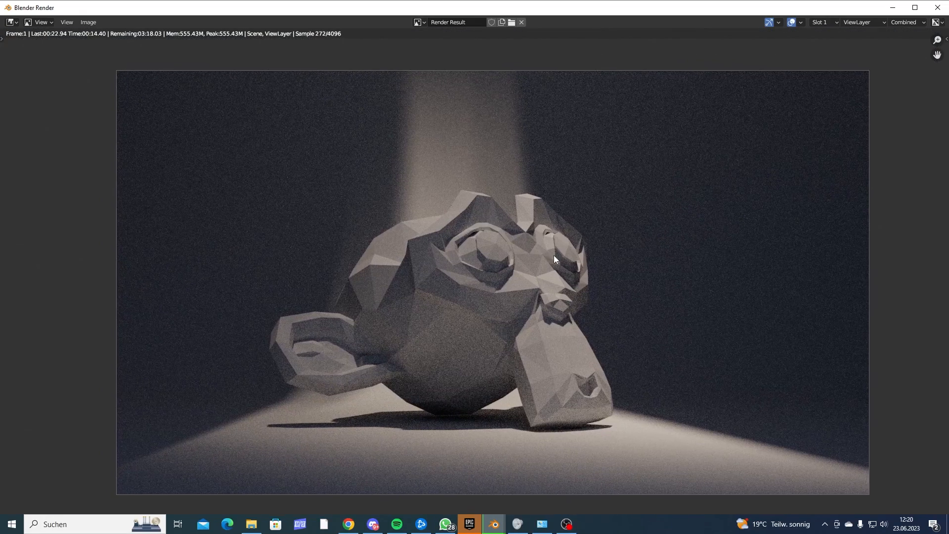